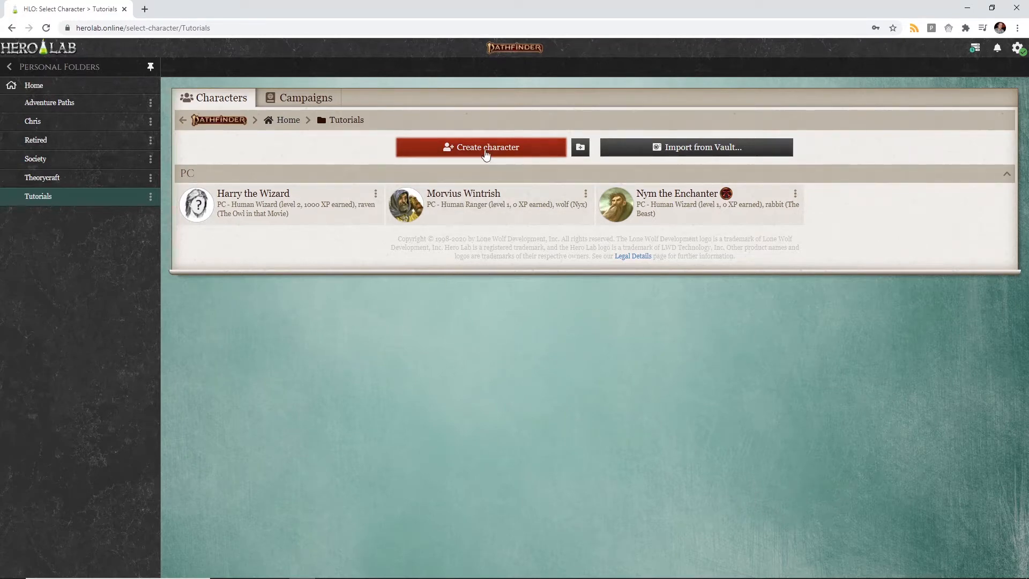
# Create a Player Character named "Bilbo to Halfling" in the Tutorials folder and open it.
pyautogui.click(486, 153)
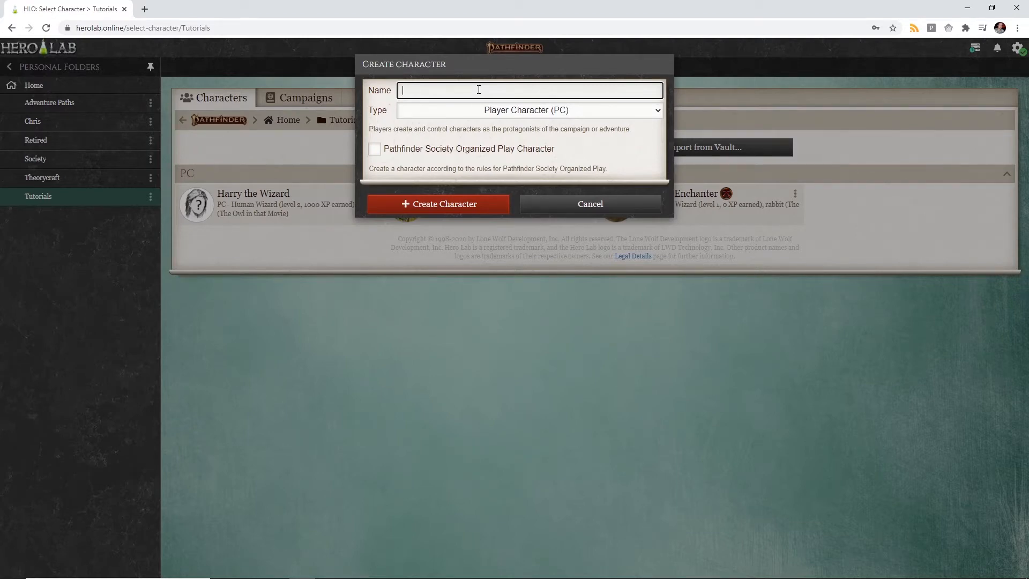
pyautogui.write('Bilbo to Halfling')
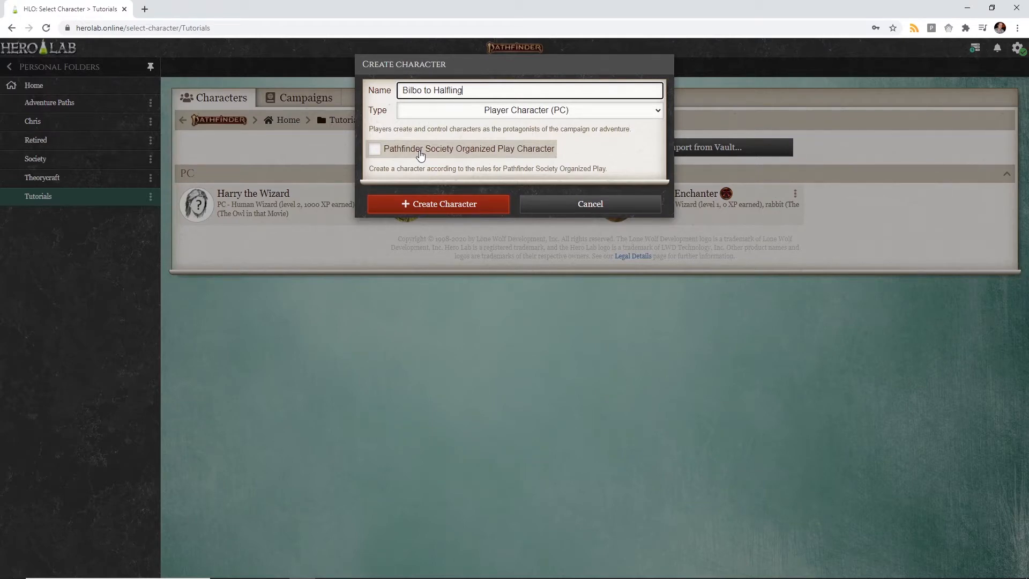
pyautogui.click(433, 207)
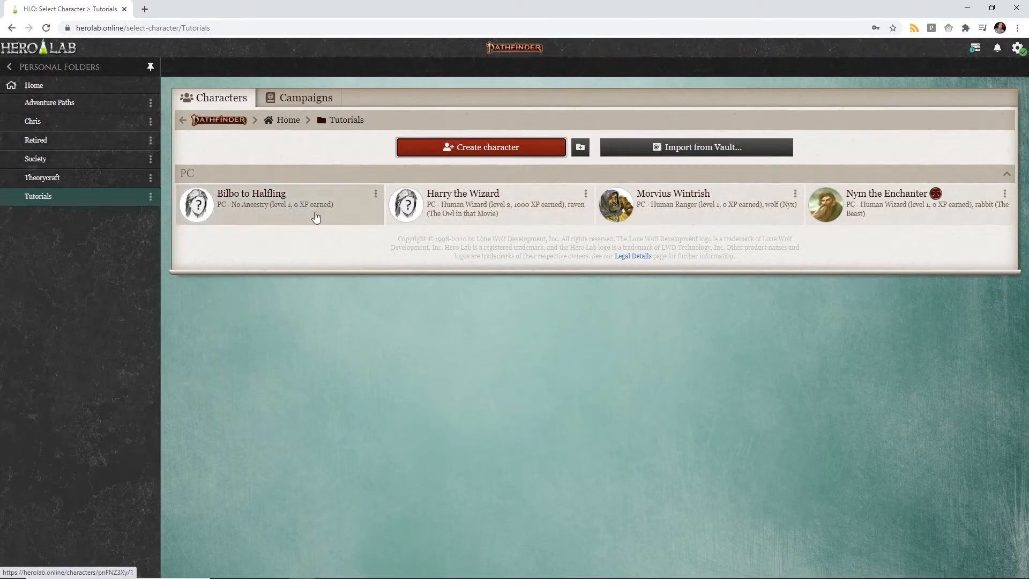
pyautogui.click(316, 210)
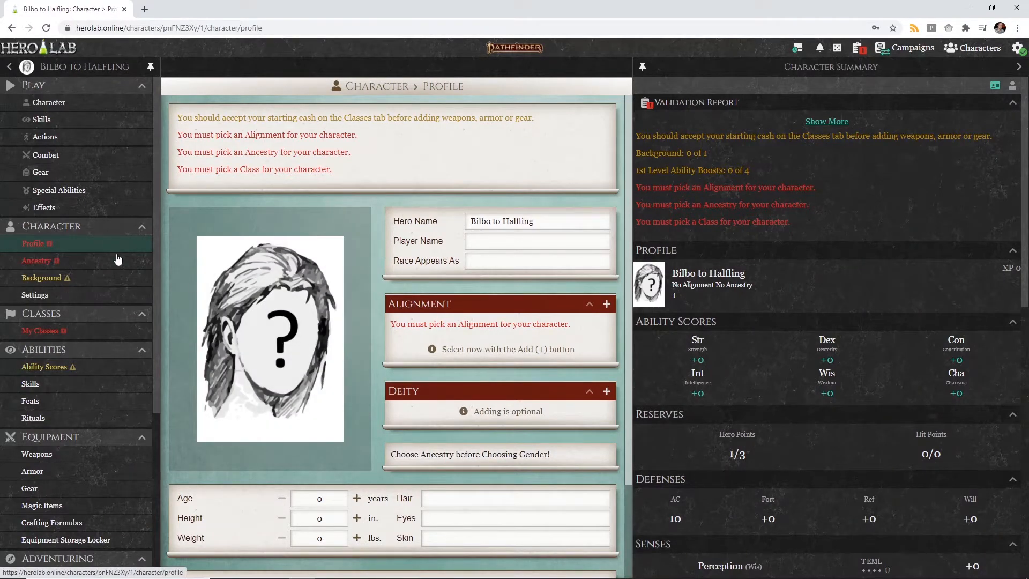
# In the character's settings, disable the Age of Ashes and Extinction Curse sources and enable Pathfinder Society Organized Play Character.
pyautogui.click(64, 300)
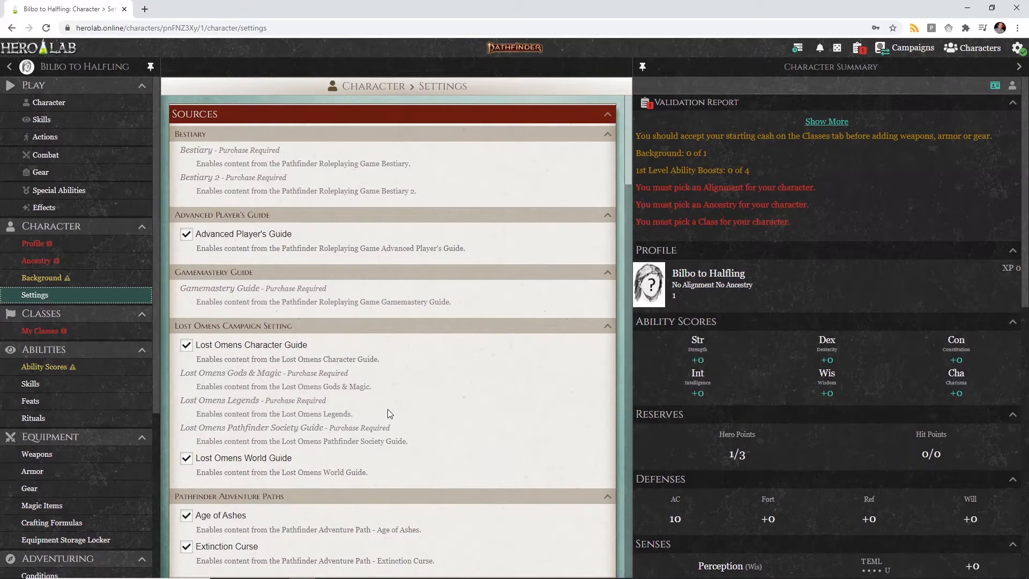
pyautogui.scroll(-2, 388, 404)
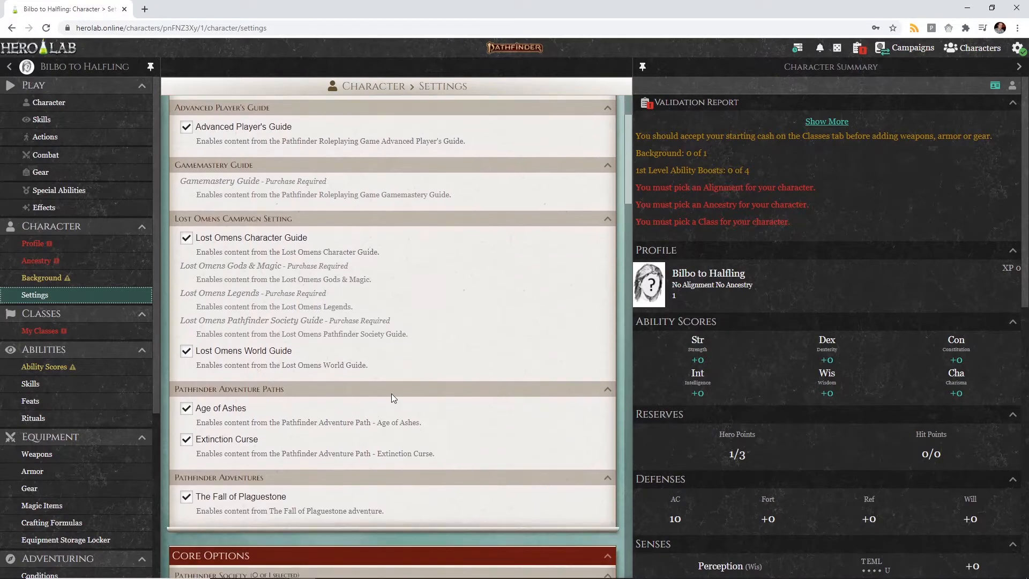
pyautogui.scroll(-2, 391, 397)
pyautogui.scroll(4, 349, 391)
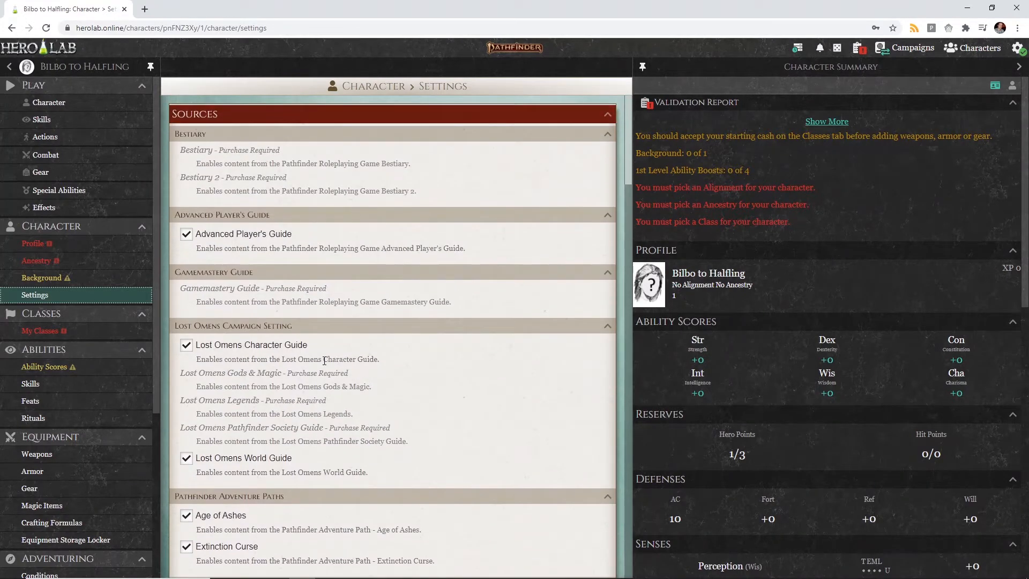
pyautogui.scroll(-4, 324, 360)
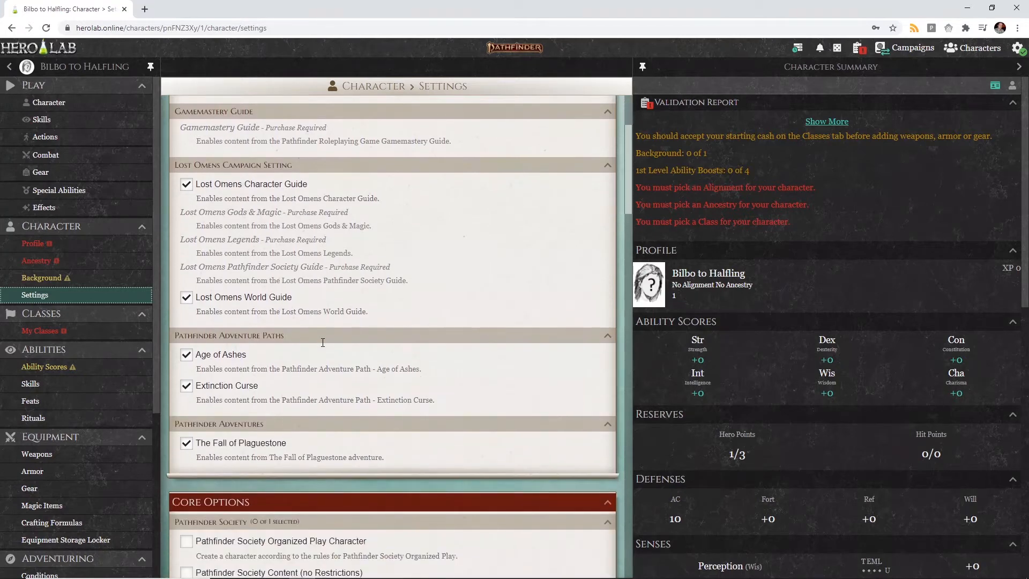
pyautogui.scroll(-1, 323, 348)
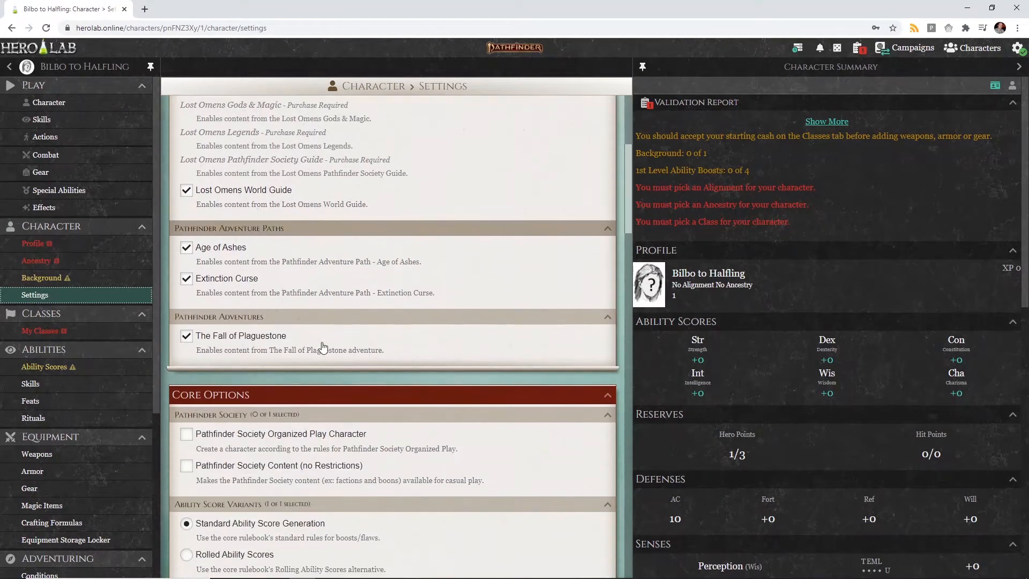
pyautogui.click(186, 249)
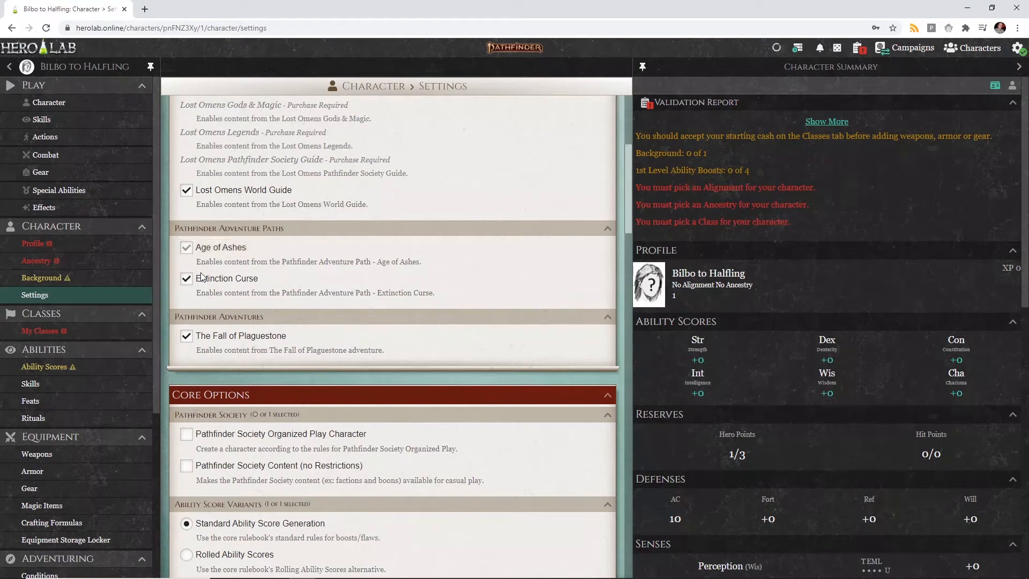
pyautogui.click(182, 286)
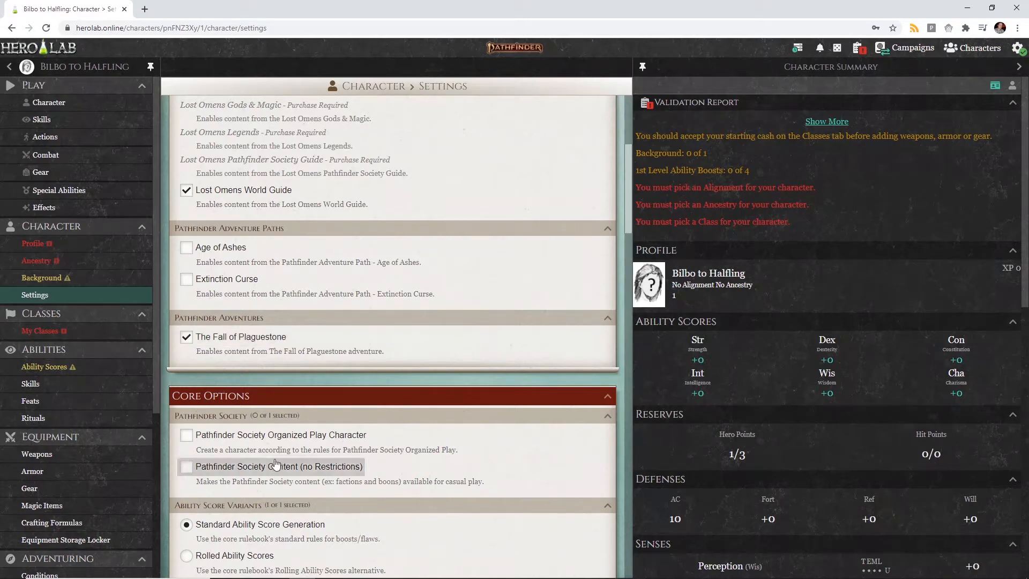
pyautogui.scroll(-3, 291, 347)
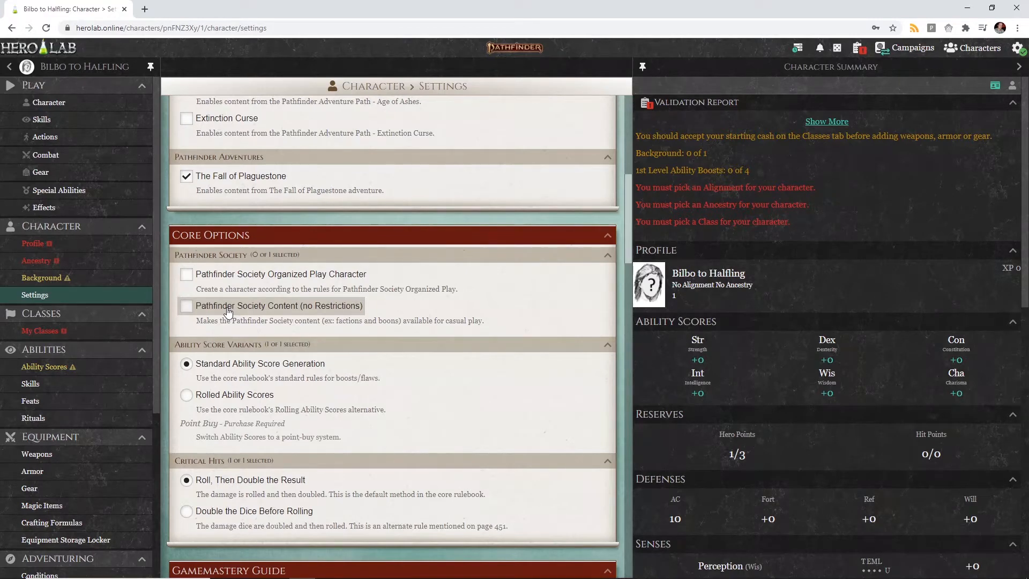
pyautogui.click(186, 276)
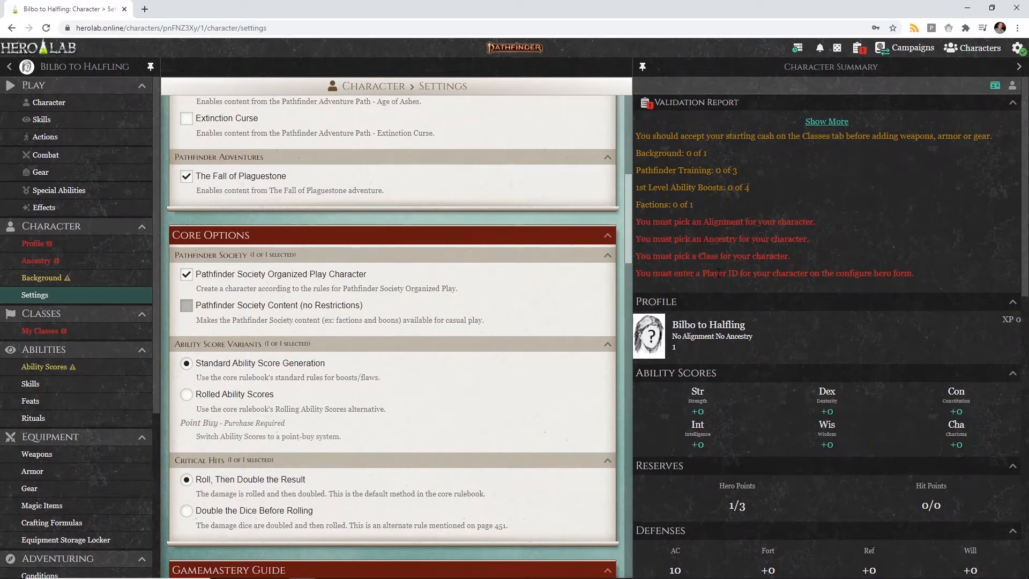
# Enter the player's PFS number in the character's profile.
pyautogui.click(117, 249)
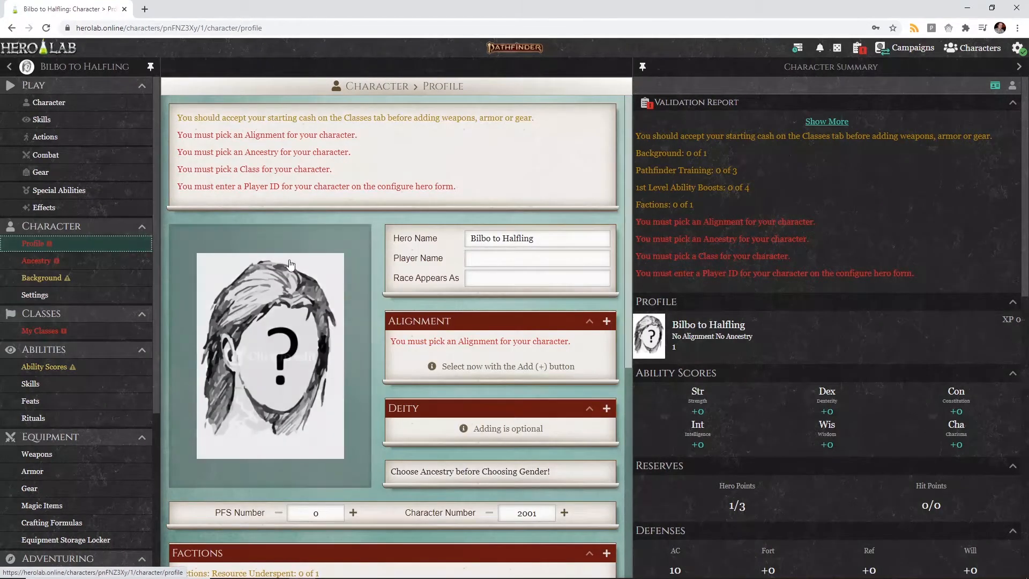
pyautogui.scroll(-3, 350, 184)
pyautogui.scroll(-1, 350, 184)
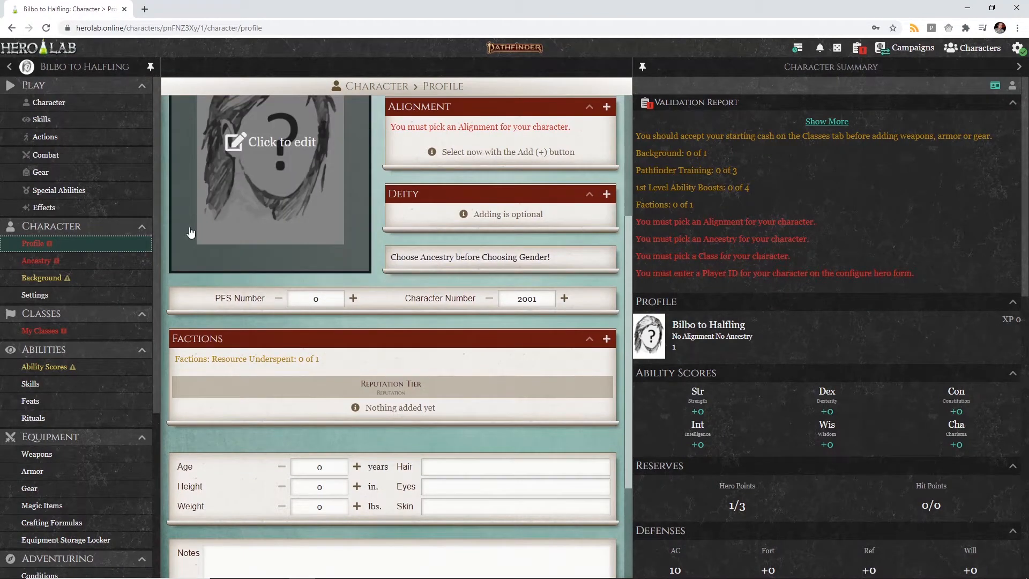
pyautogui.click(335, 303)
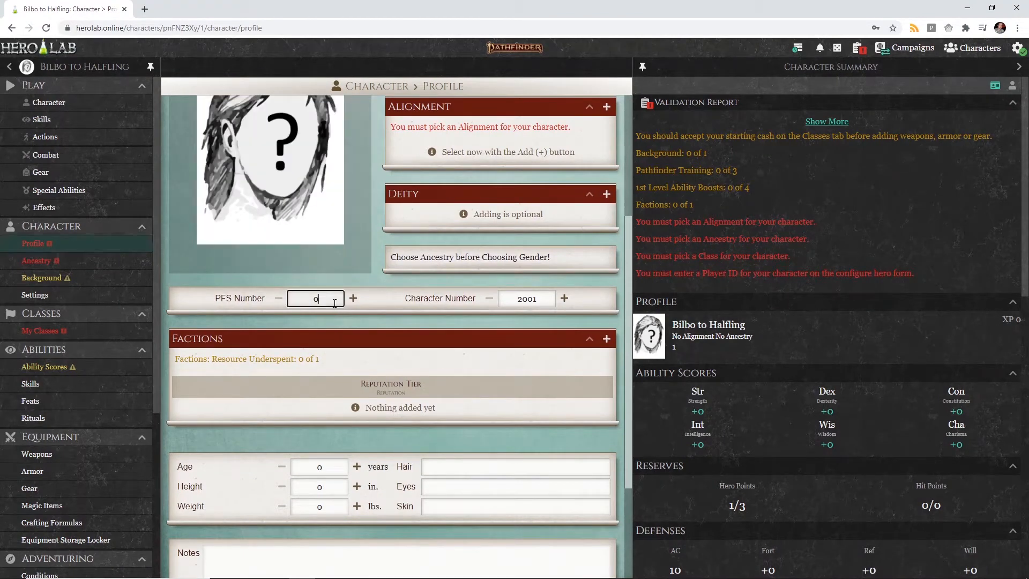
pyautogui.doubleClick(334, 304)
pyautogui.write('12345')
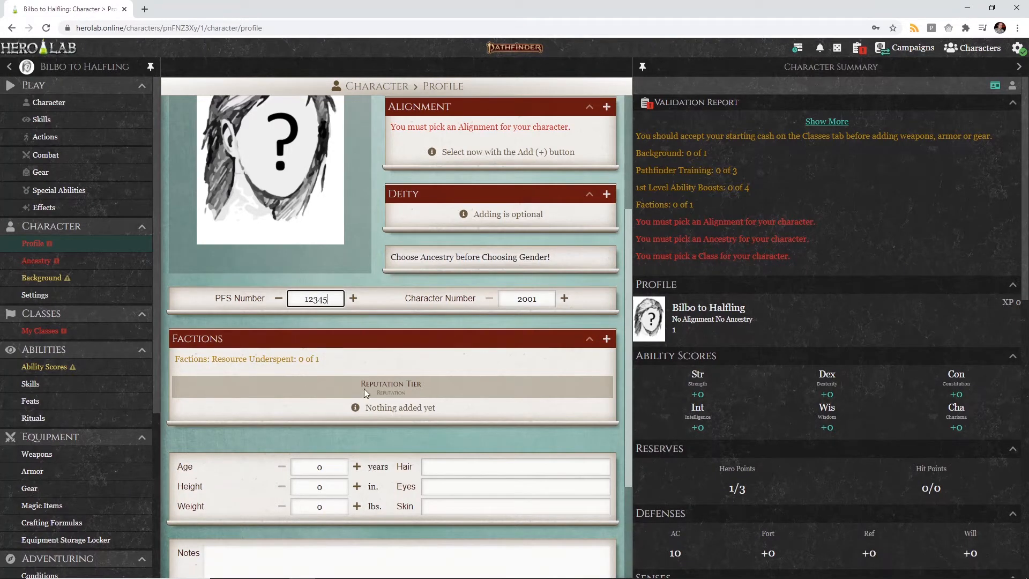
# Add the Grand Archive faction to the character.
pyautogui.click(608, 339)
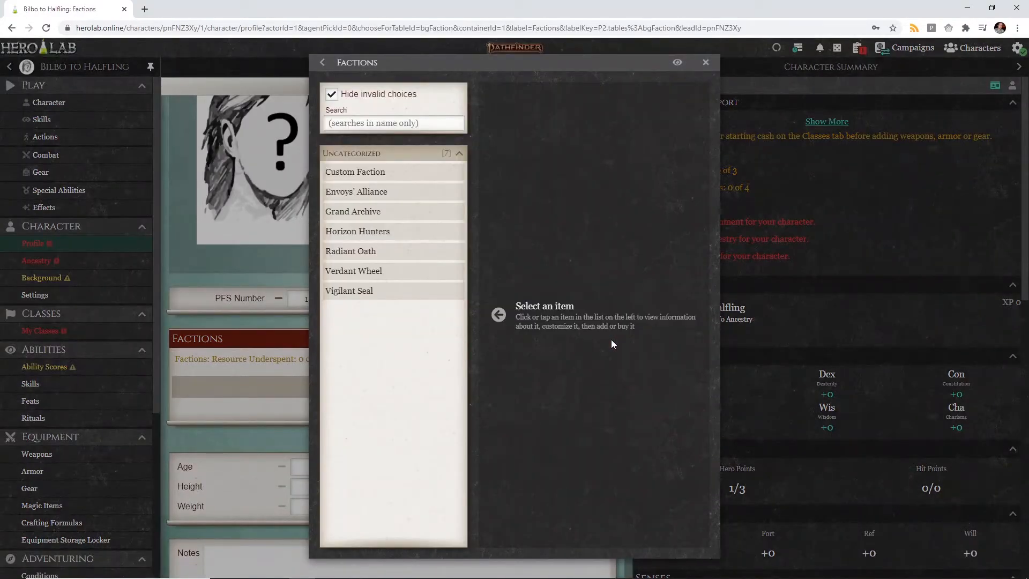
pyautogui.click(350, 213)
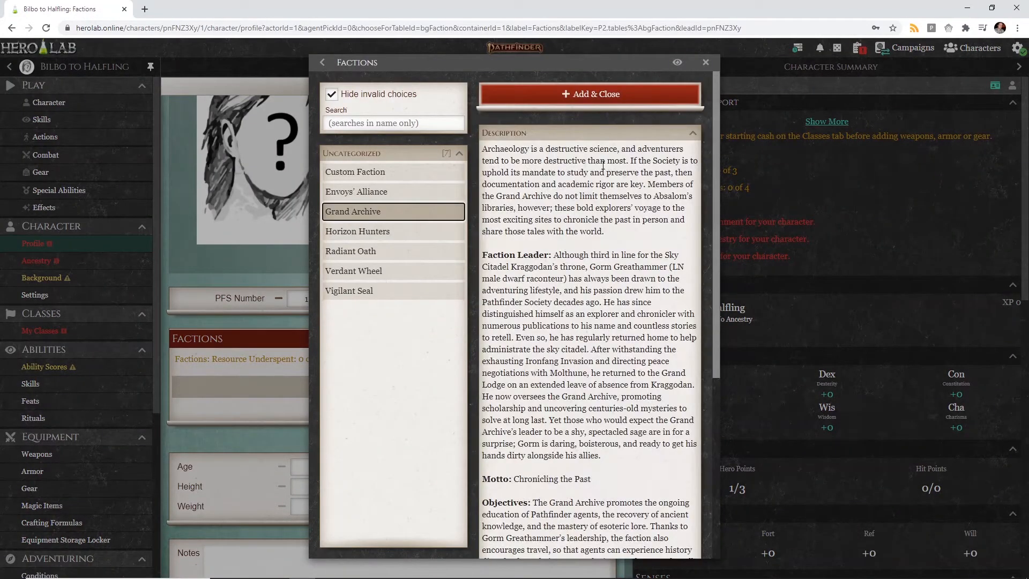
pyautogui.click(629, 93)
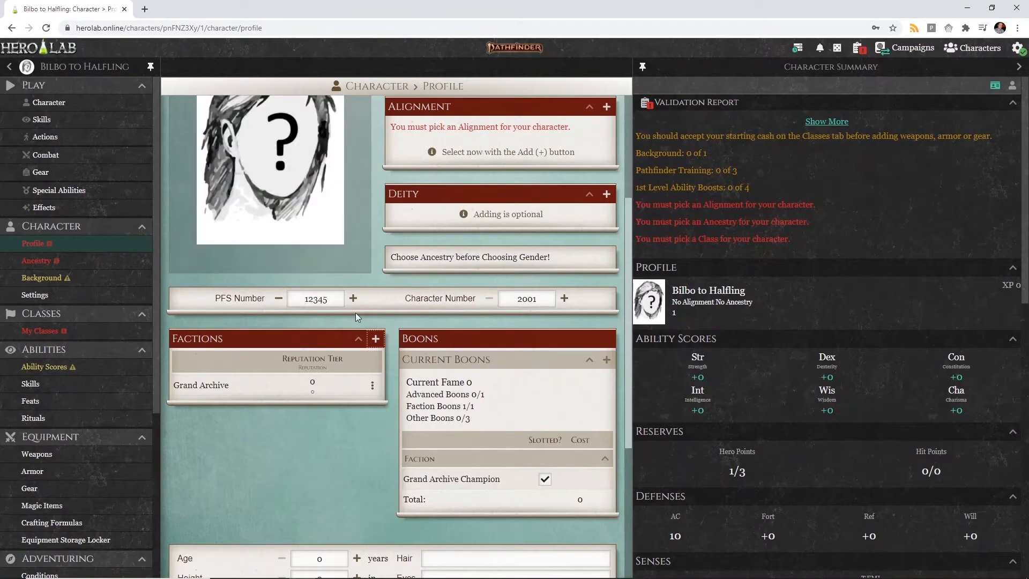
# Browse the available boons, including the invalid choices, and add Promotional Vestments to the current boons.
pyautogui.scroll(-2, 356, 315)
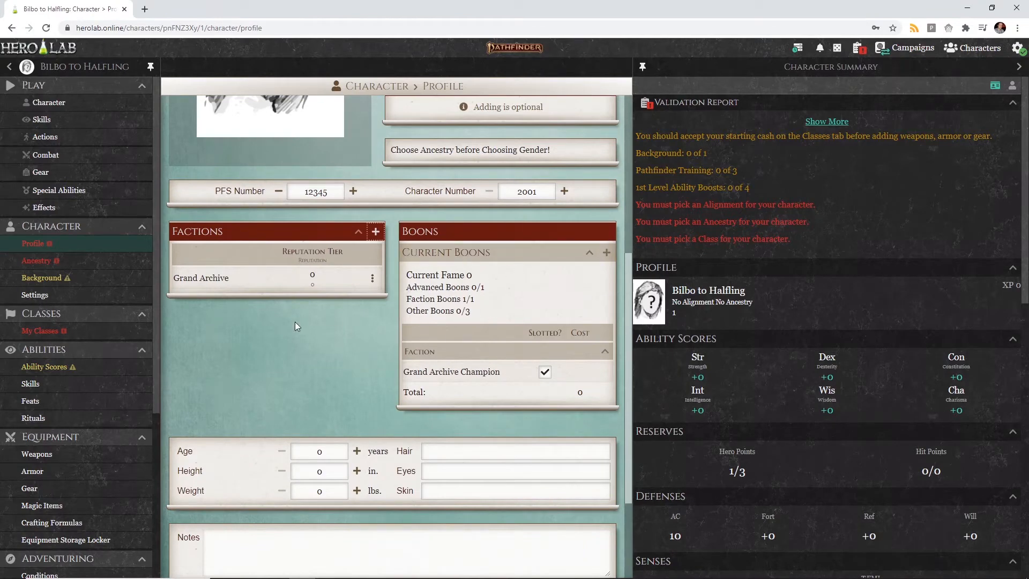
pyautogui.scroll(-1, 236, 344)
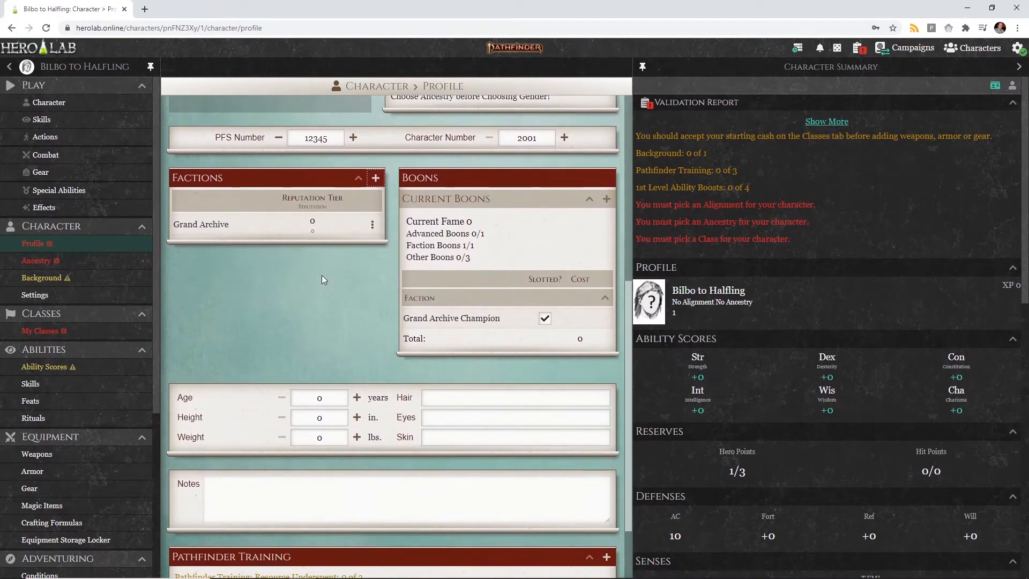
pyautogui.click(609, 198)
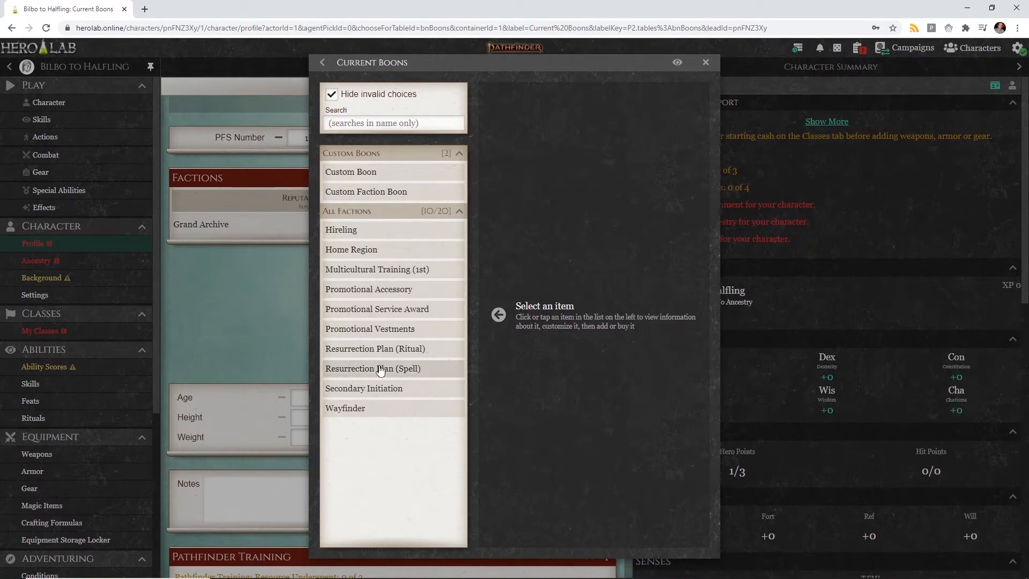
pyautogui.click(332, 97)
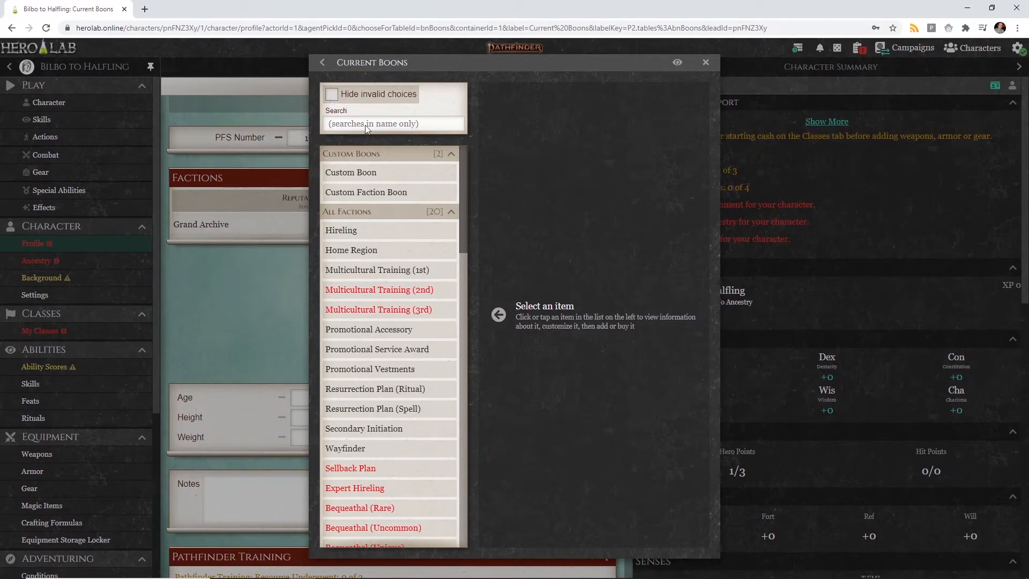
pyautogui.scroll(-8, 391, 386)
pyautogui.scroll(10, 381, 376)
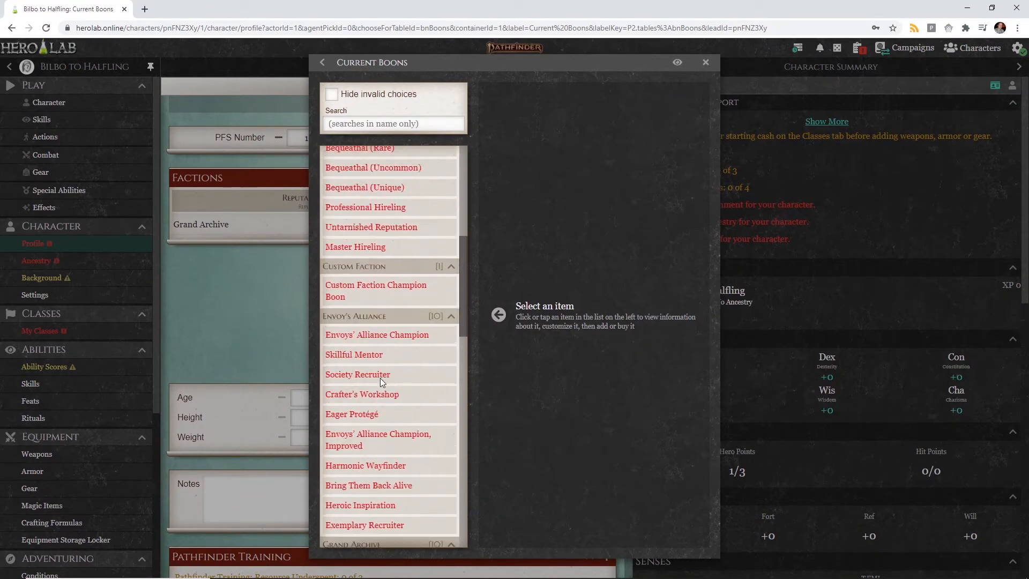
pyautogui.click(331, 96)
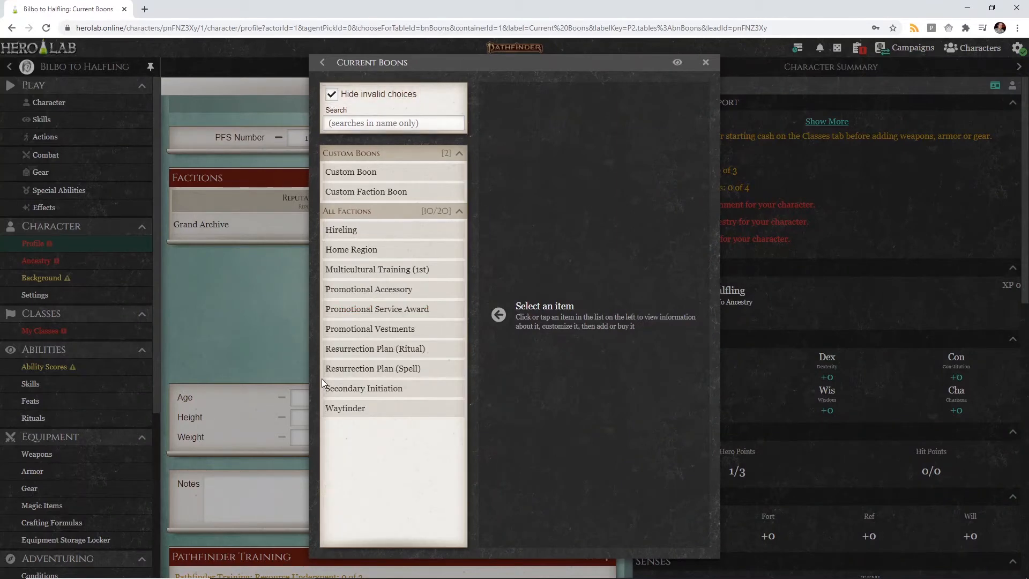
pyautogui.click(403, 335)
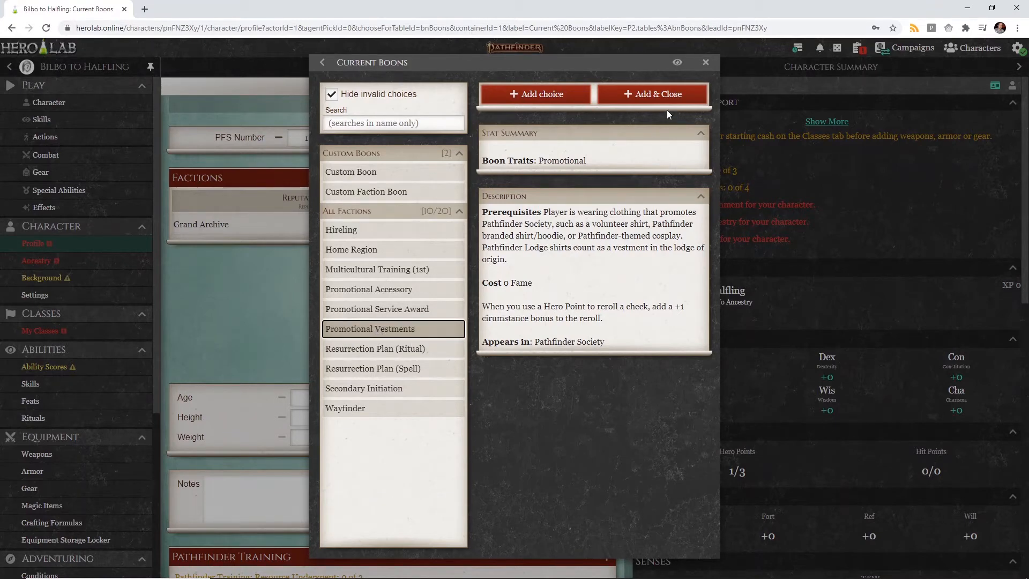
pyautogui.click(661, 97)
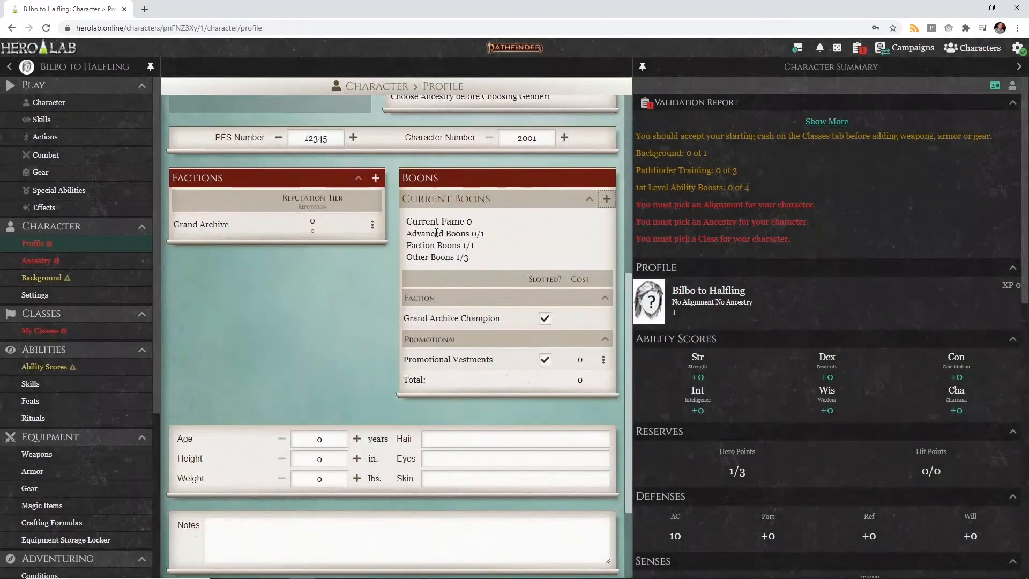
# Examine the Other Boons allowance and the Custom Boon option without adding another boon.
pyautogui.moveTo(460, 257); pyautogui.dragTo(450, 257)
pyautogui.click(607, 199)
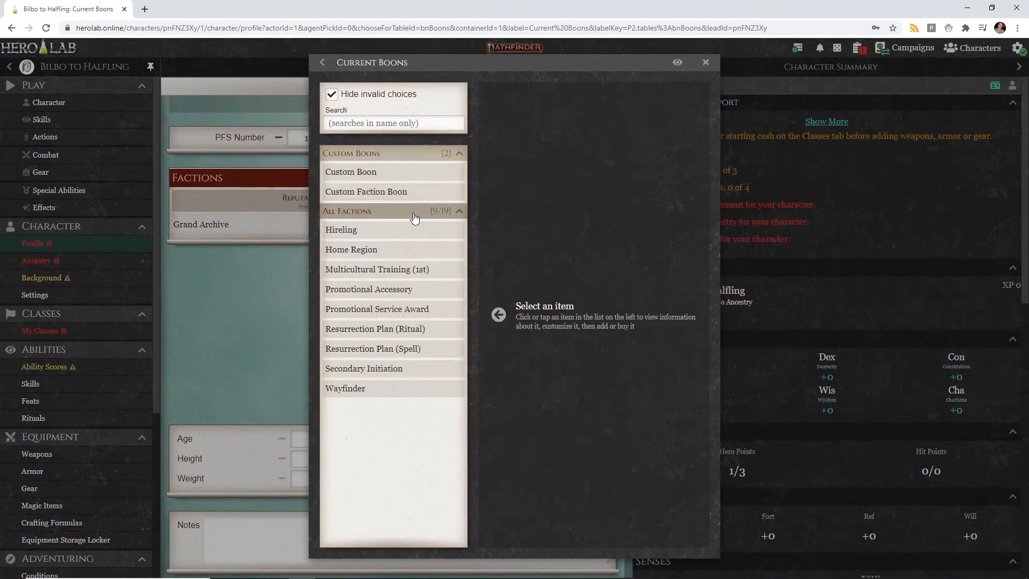
pyautogui.click(387, 175)
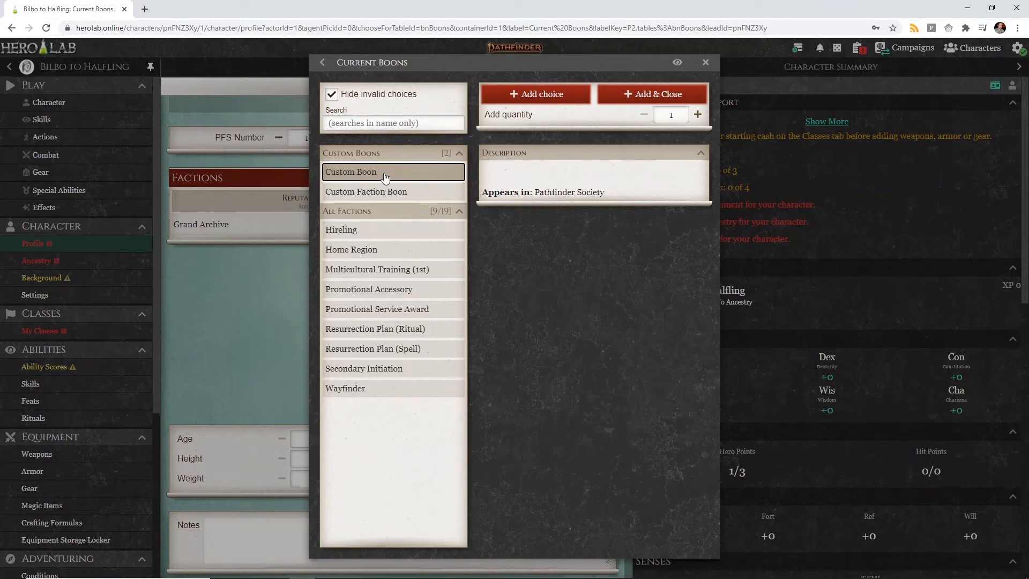
pyautogui.click(708, 64)
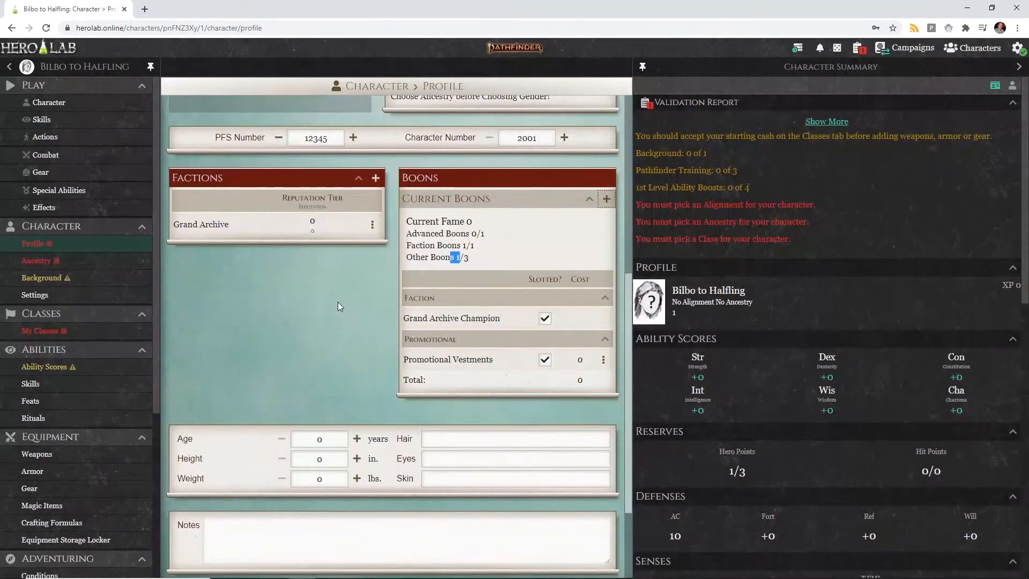
# Add the Swords and Scrolls schools to the character's Pathfinder Training.
pyautogui.scroll(-2, 336, 296)
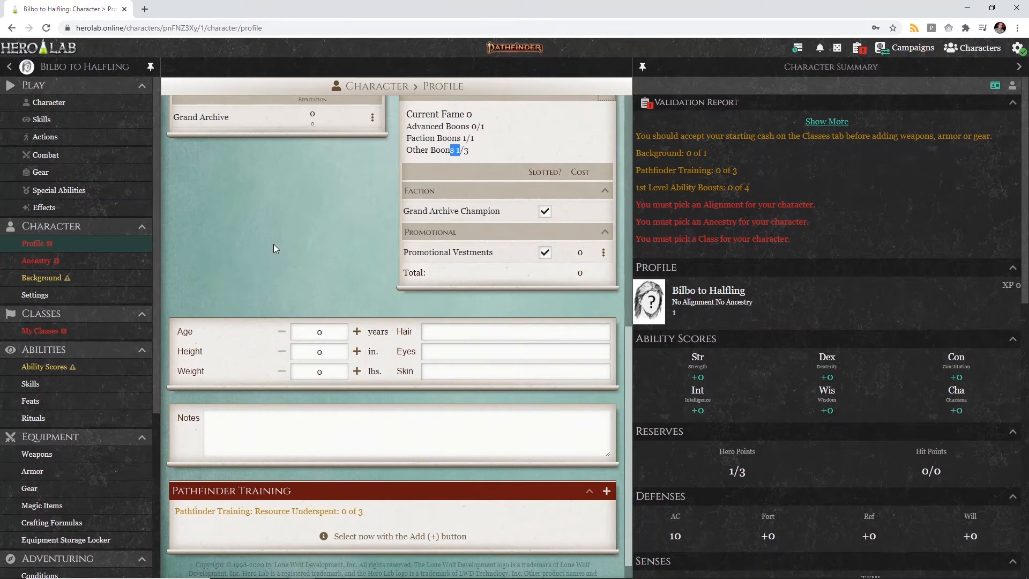
pyautogui.scroll(-1, 273, 246)
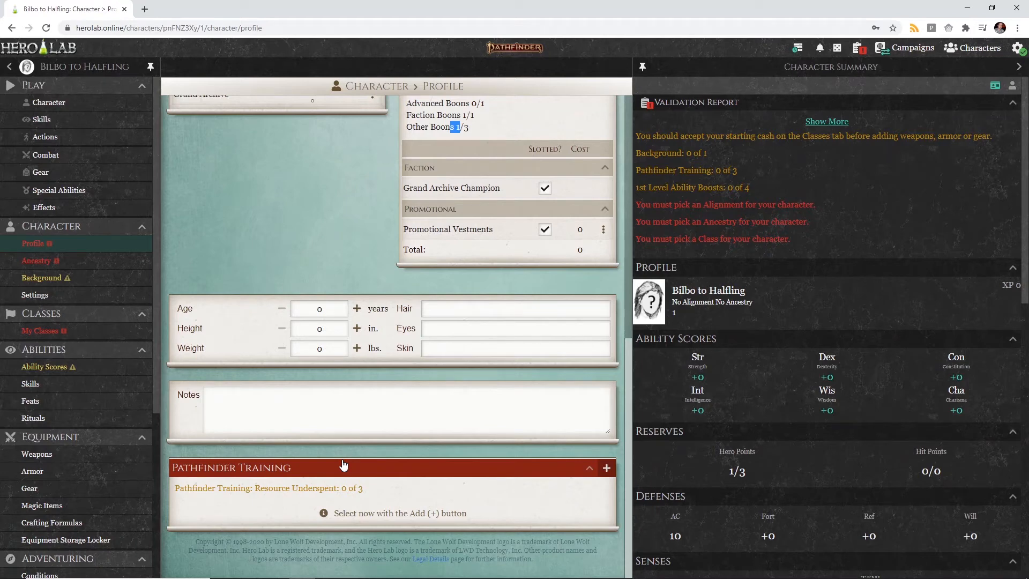
pyautogui.click(607, 468)
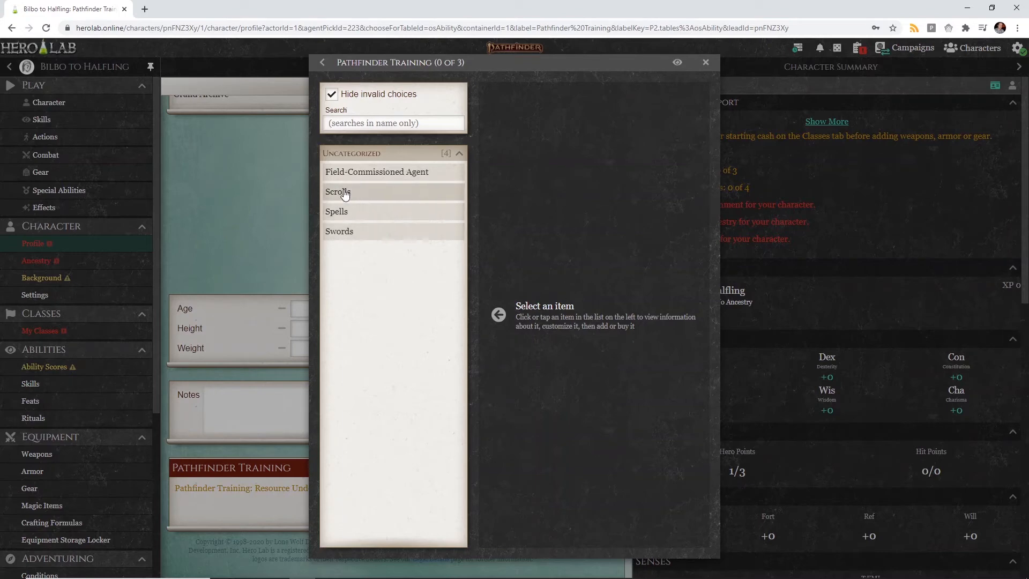
pyautogui.click(363, 231)
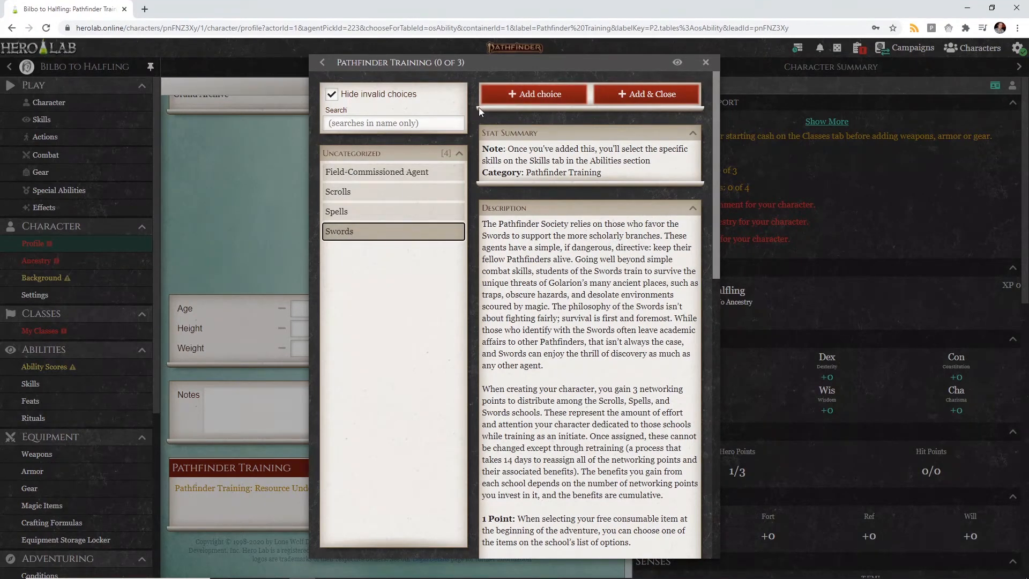
pyautogui.click(543, 95)
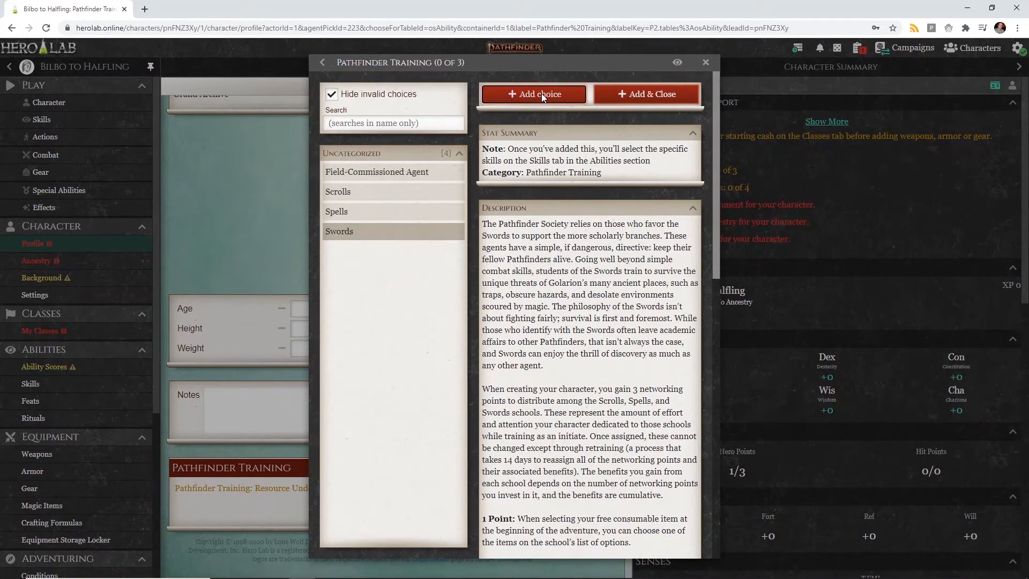
pyautogui.click(348, 194)
pyautogui.click(347, 173)
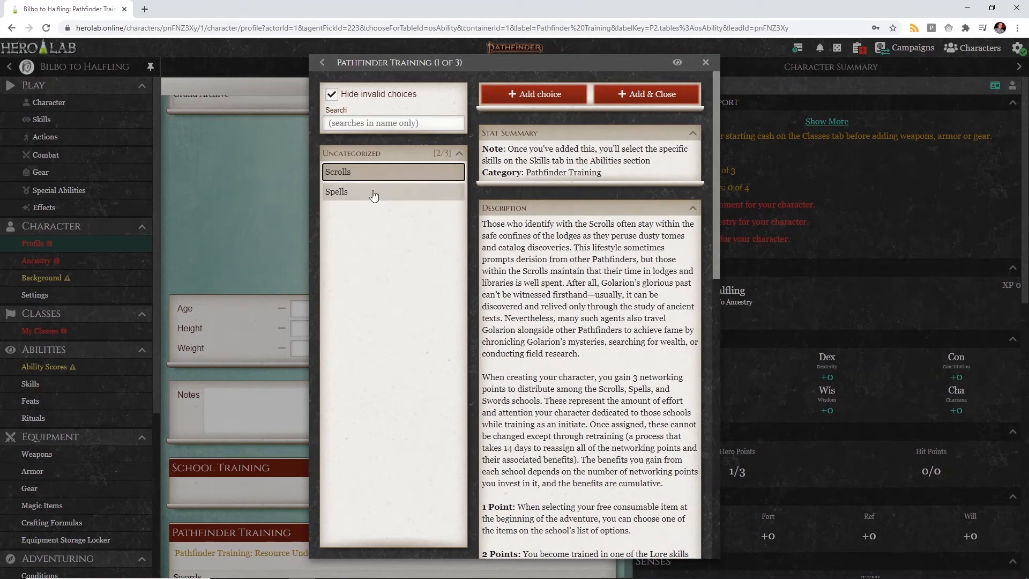
pyautogui.click(623, 94)
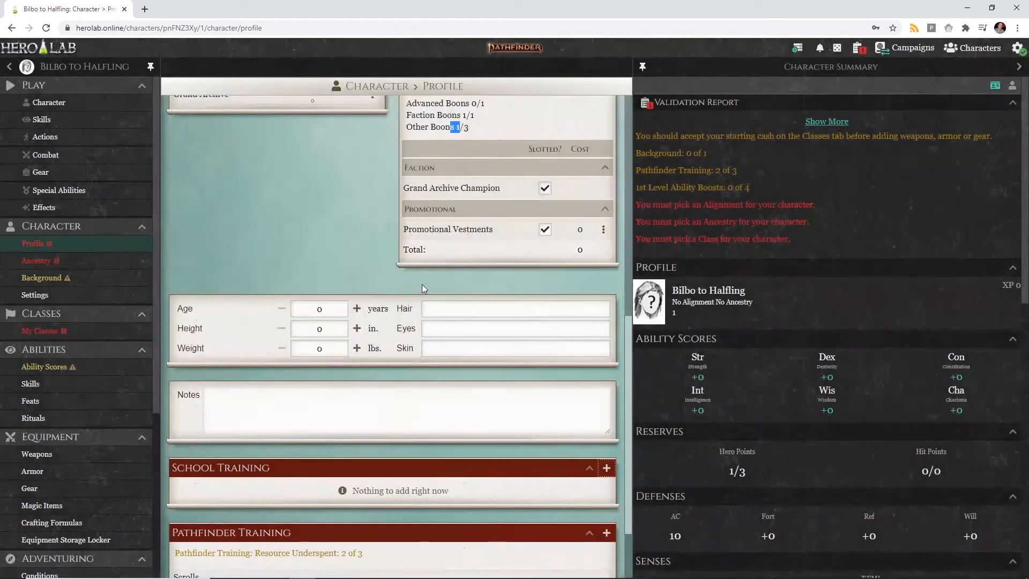
# Read the Swords school's description, covering its networking point benefits and the item options by PC level.
pyautogui.scroll(-2, 420, 280)
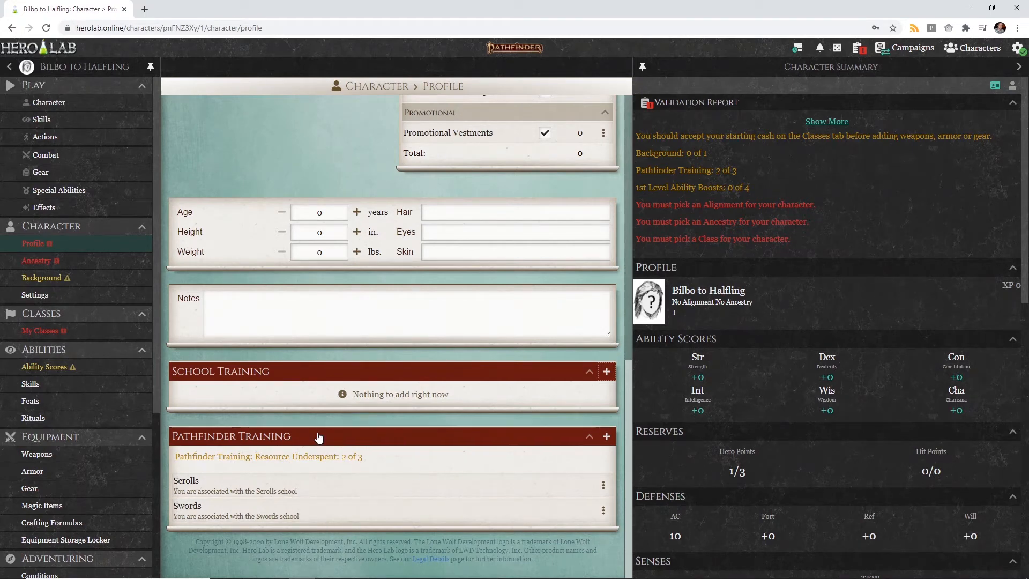
pyautogui.click(316, 515)
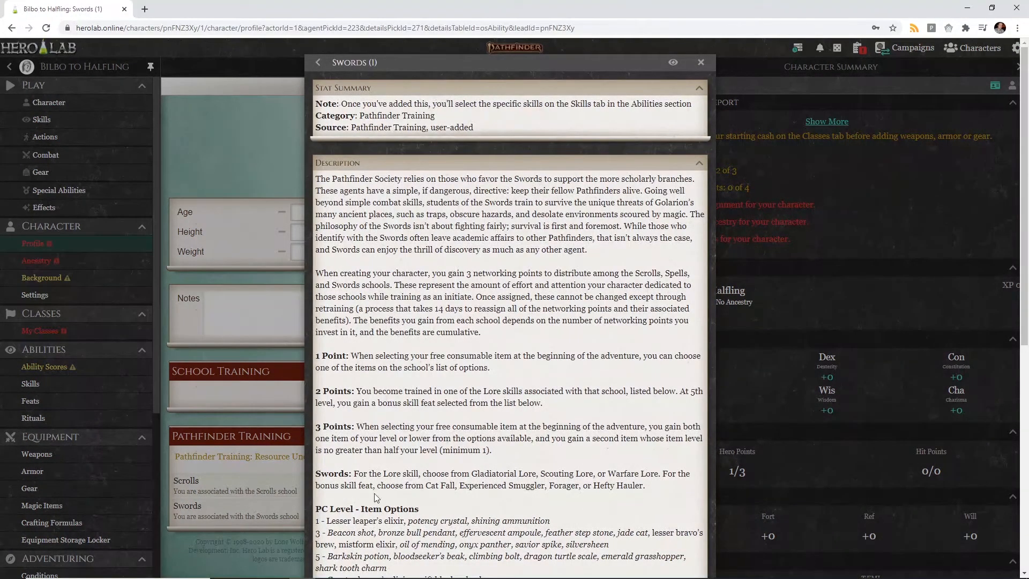
pyautogui.scroll(-1, 461, 220)
pyautogui.scroll(-1, 461, 220)
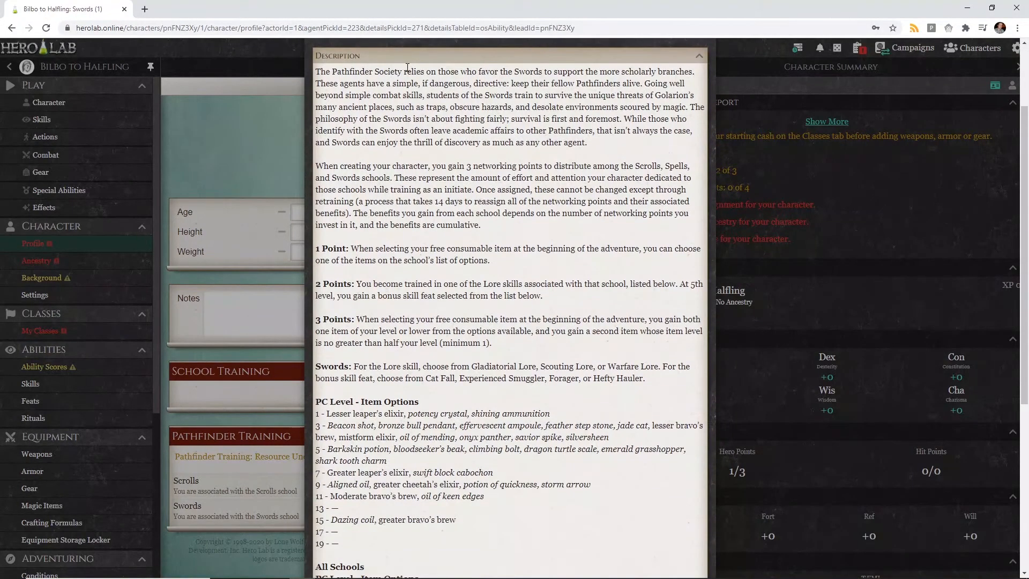
pyautogui.scroll(2, 474, 214)
pyautogui.scroll(-2, 474, 214)
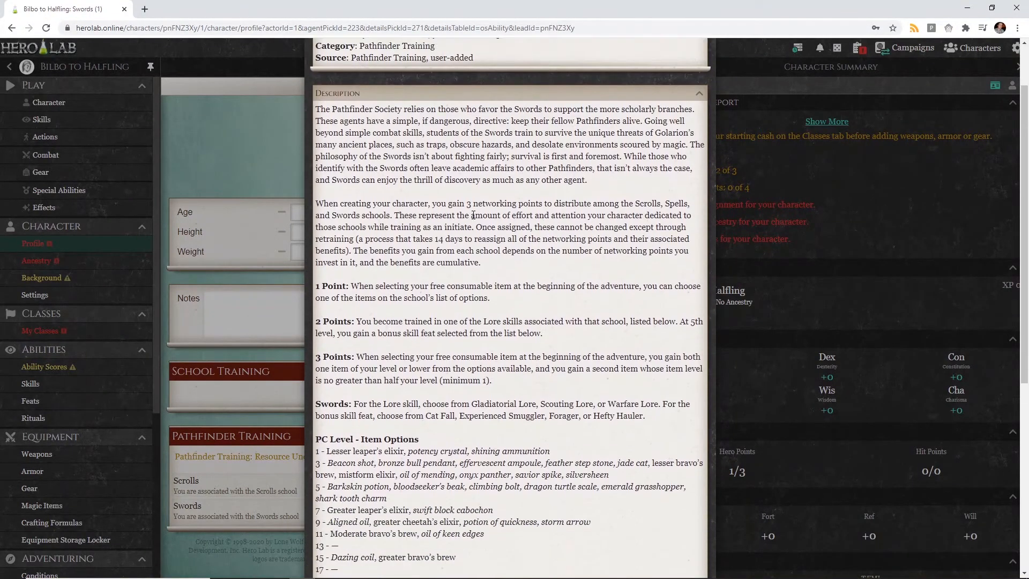
pyautogui.scroll(-3, 473, 212)
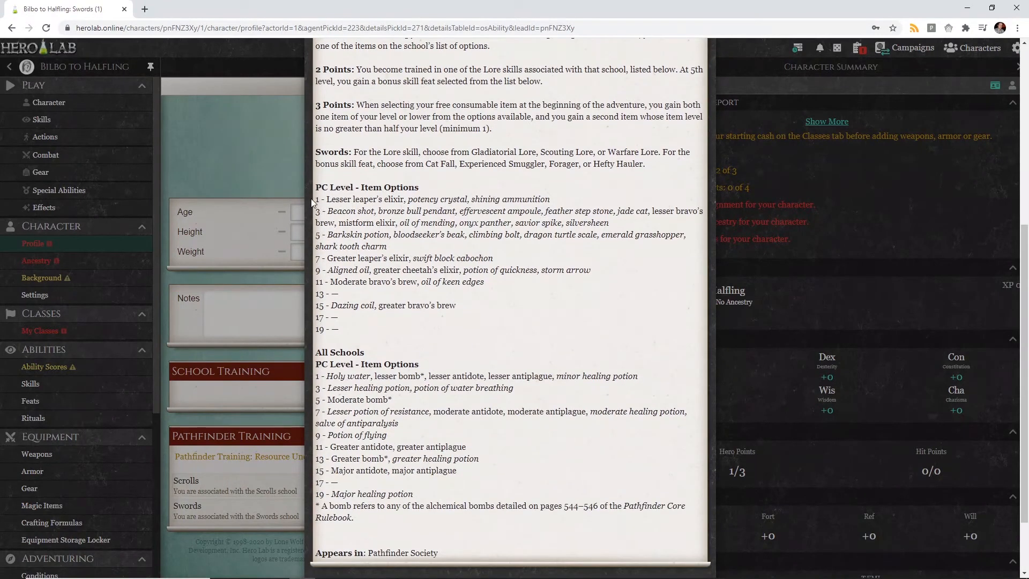
pyautogui.moveTo(317, 199); pyautogui.dragTo(484, 232)
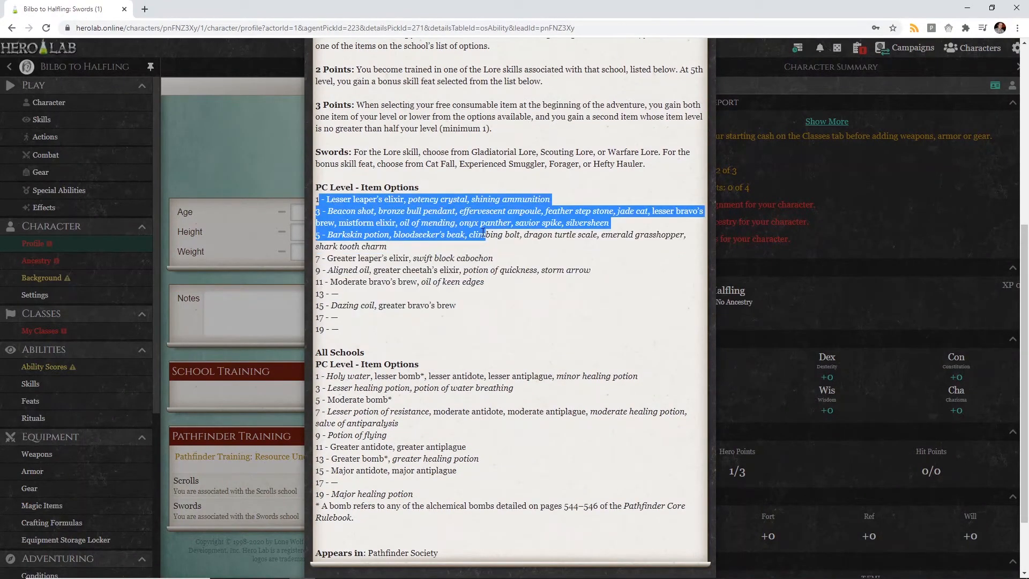
# Set the Networking Points of the Swords school to 2 and return to the profile.
pyautogui.scroll(-3, 482, 225)
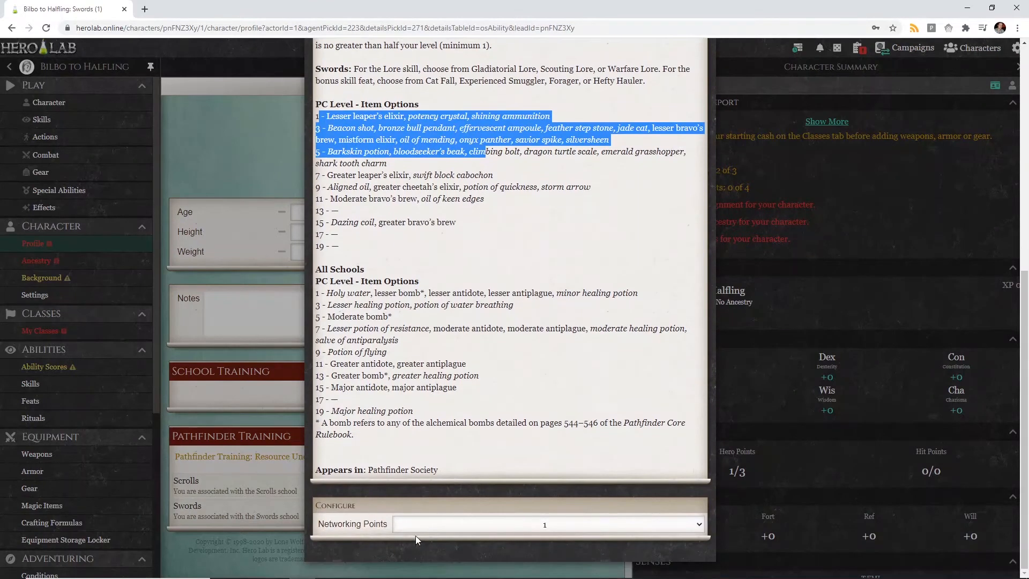
pyautogui.click(452, 525)
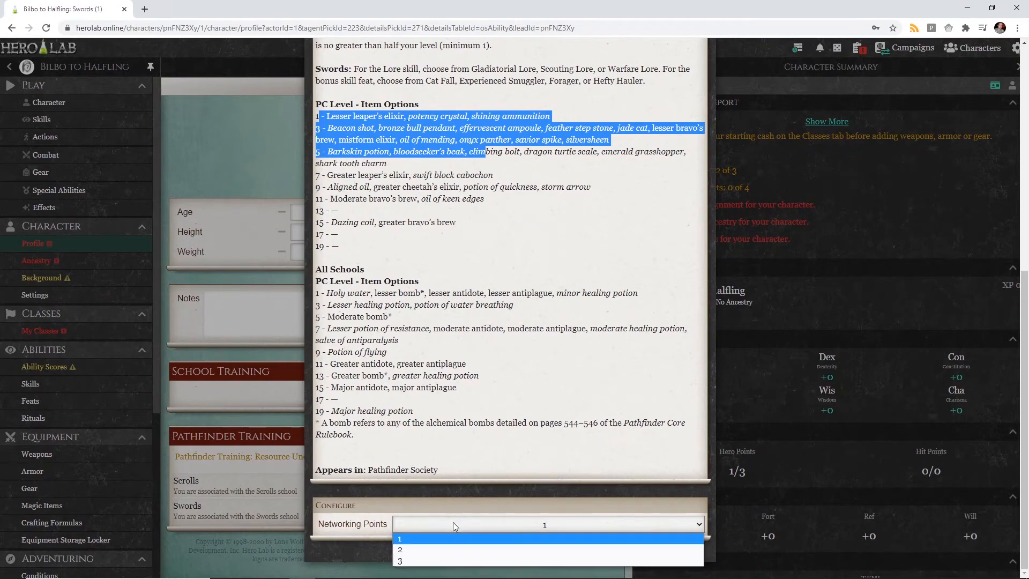
pyautogui.click(436, 556)
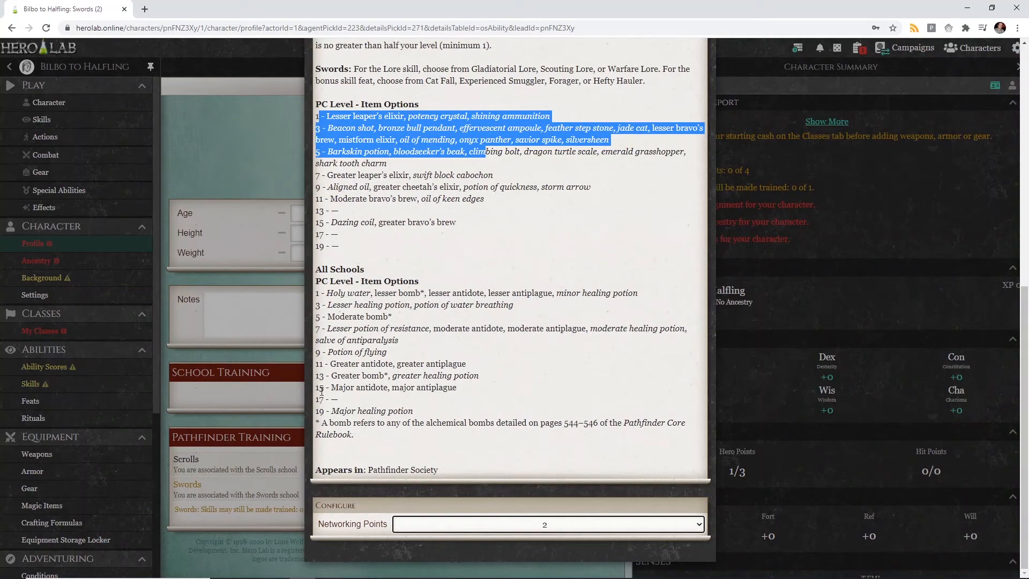
pyautogui.scroll(8, 322, 391)
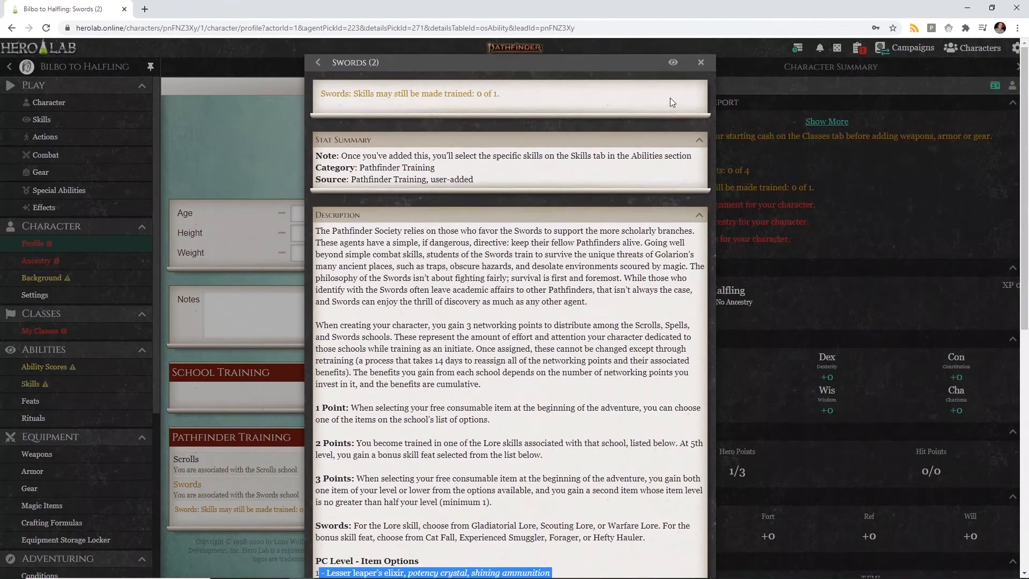
pyautogui.click(700, 62)
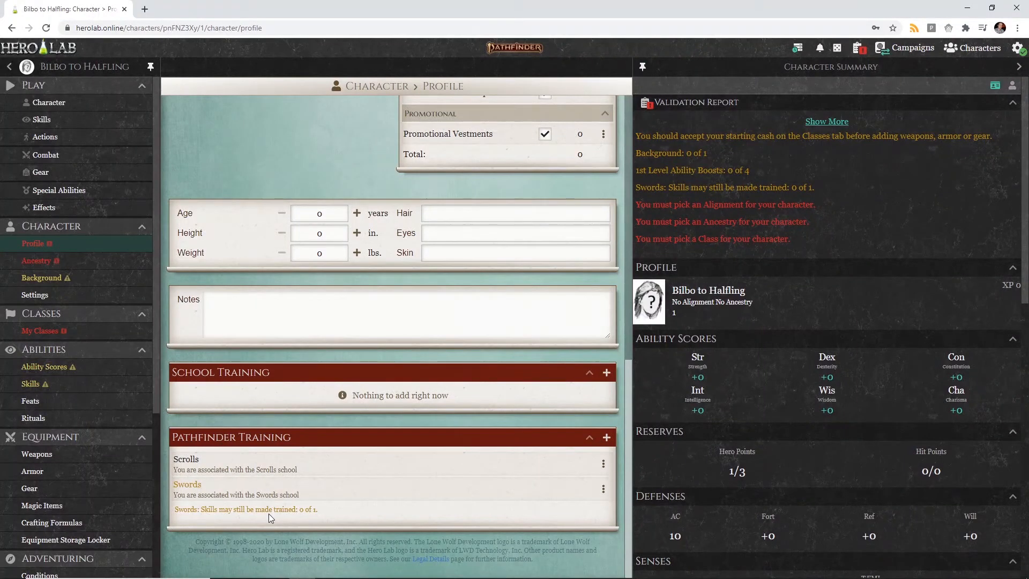
# Examine the Swords column in the skills table and reread the Swords school's description for its eligible Lore skills.
pyautogui.click(59, 384)
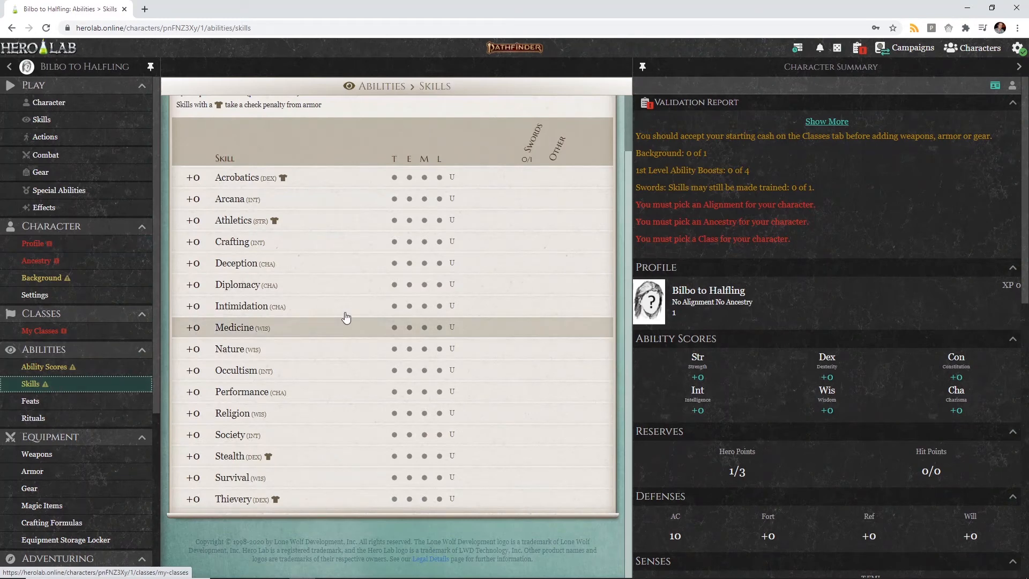
pyautogui.scroll(1, 550, 204)
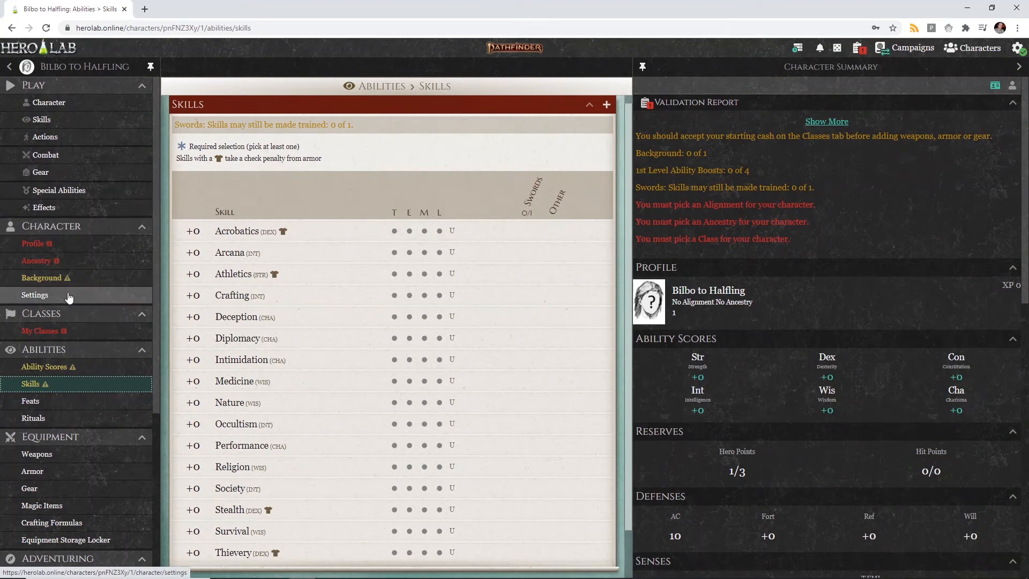
pyautogui.click(88, 245)
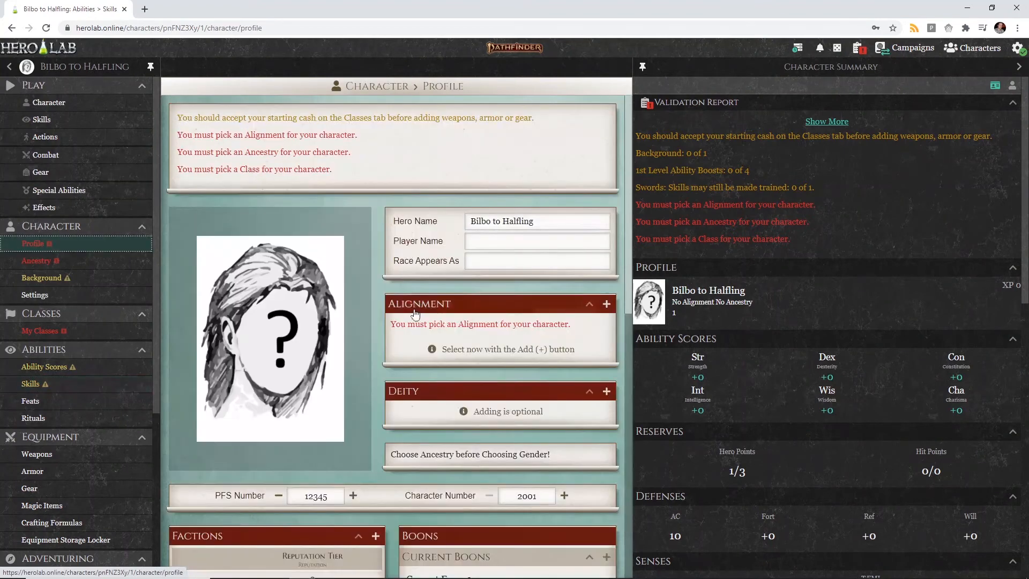
pyautogui.scroll(-10, 355, 444)
pyautogui.scroll(-2, 356, 443)
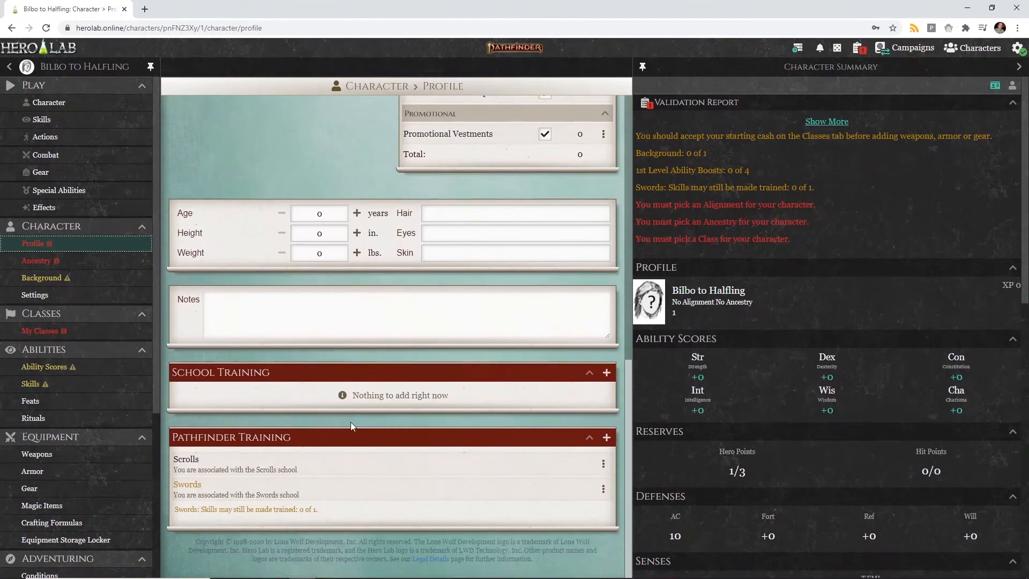
pyautogui.click(223, 489)
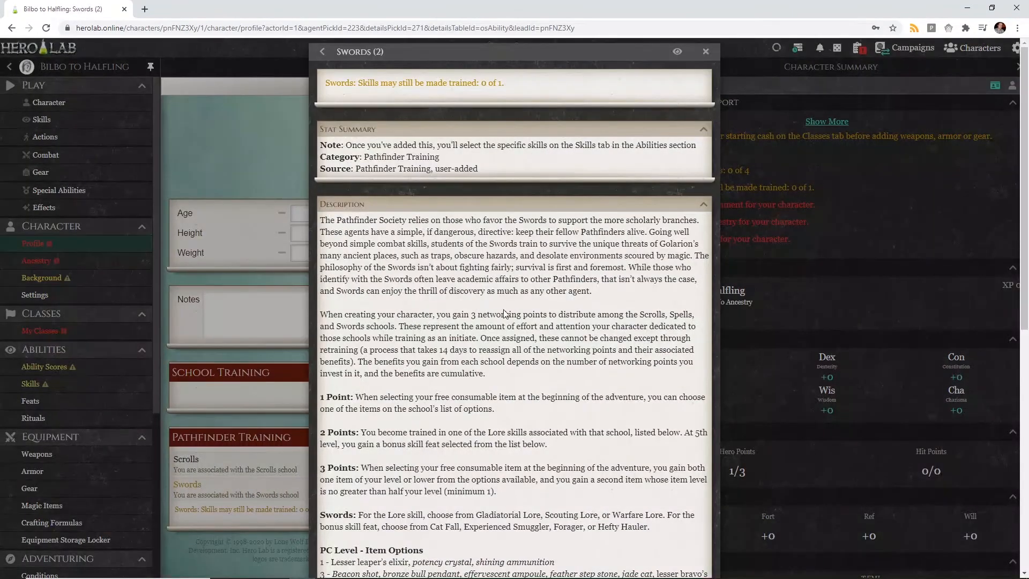
pyautogui.scroll(-3, 504, 310)
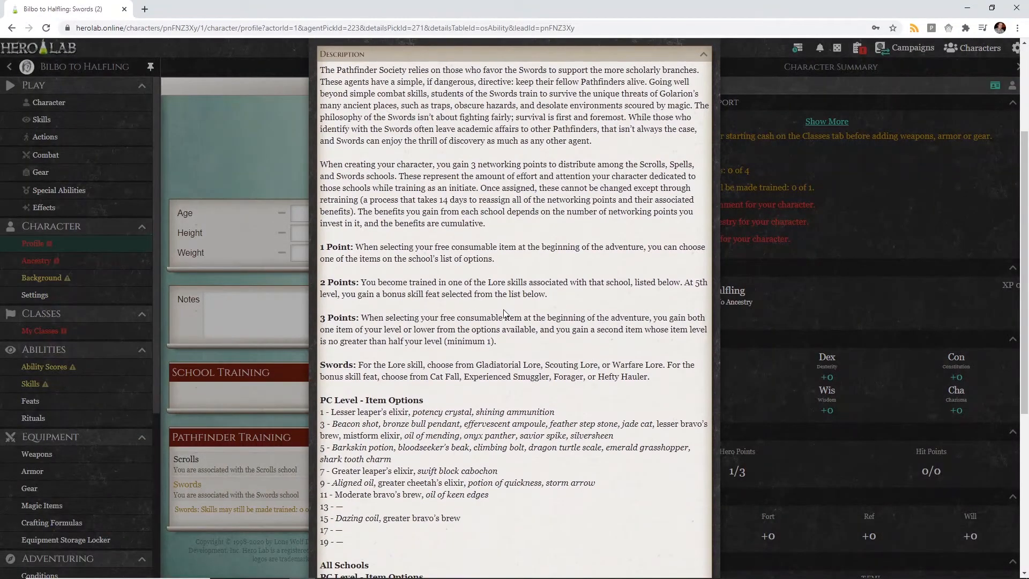
pyautogui.scroll(-2, 504, 314)
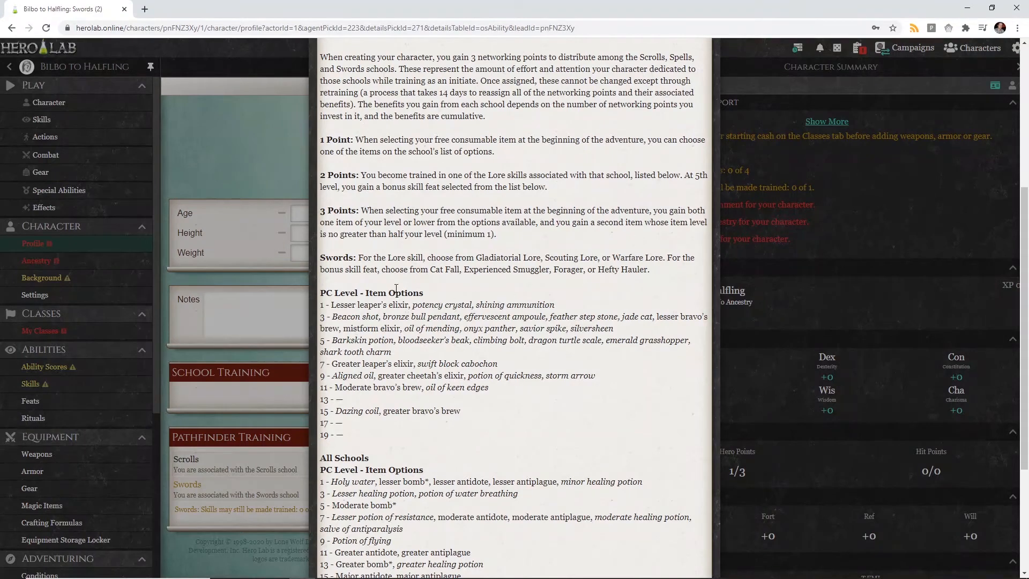
pyautogui.scroll(3, 583, 276)
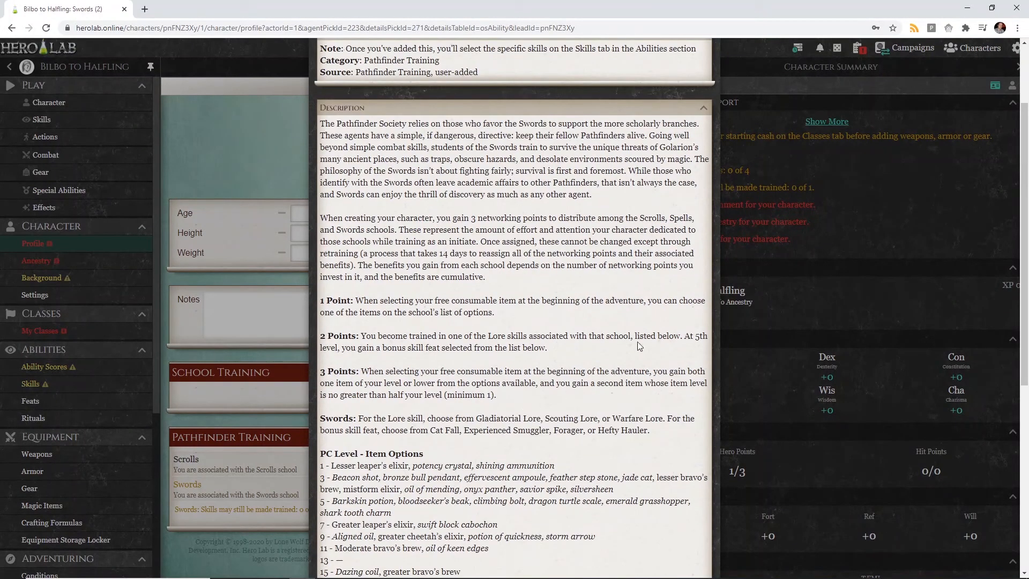
pyautogui.scroll(2, 525, 413)
pyautogui.click(710, 67)
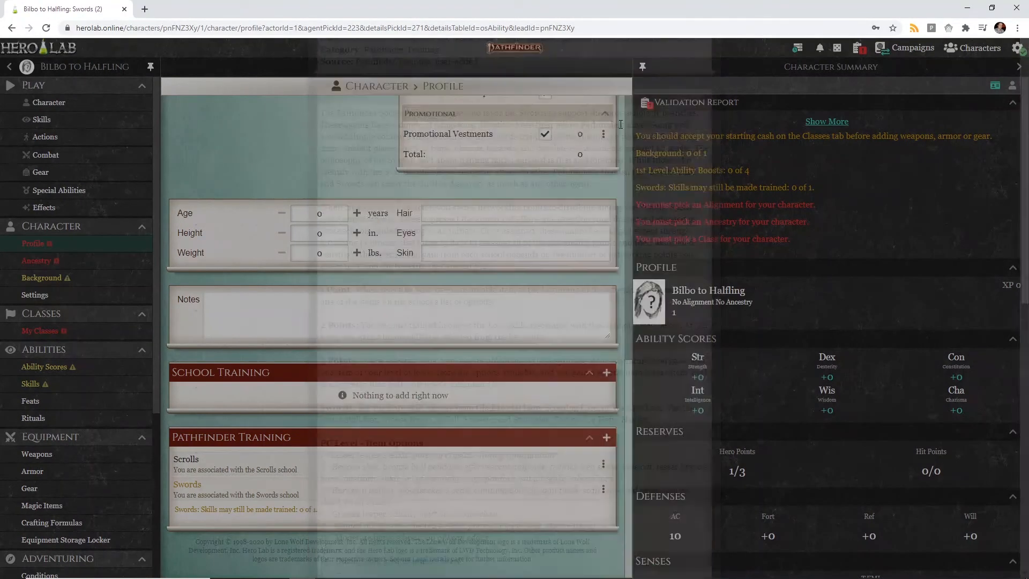
# Add Scouting Lore as a skill trained through Swords and return to the character's profile.
pyautogui.click(61, 386)
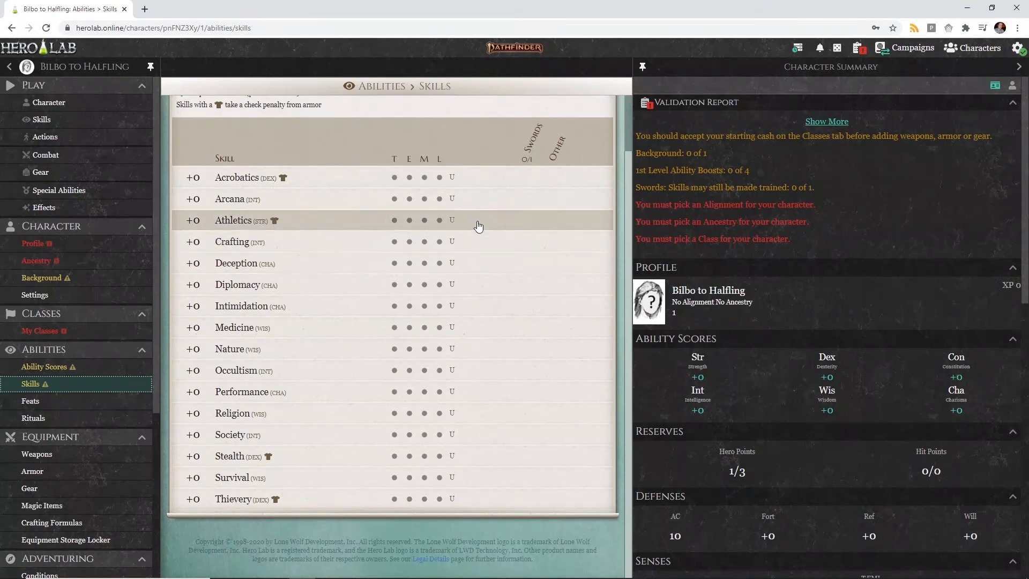
pyautogui.scroll(2, 506, 285)
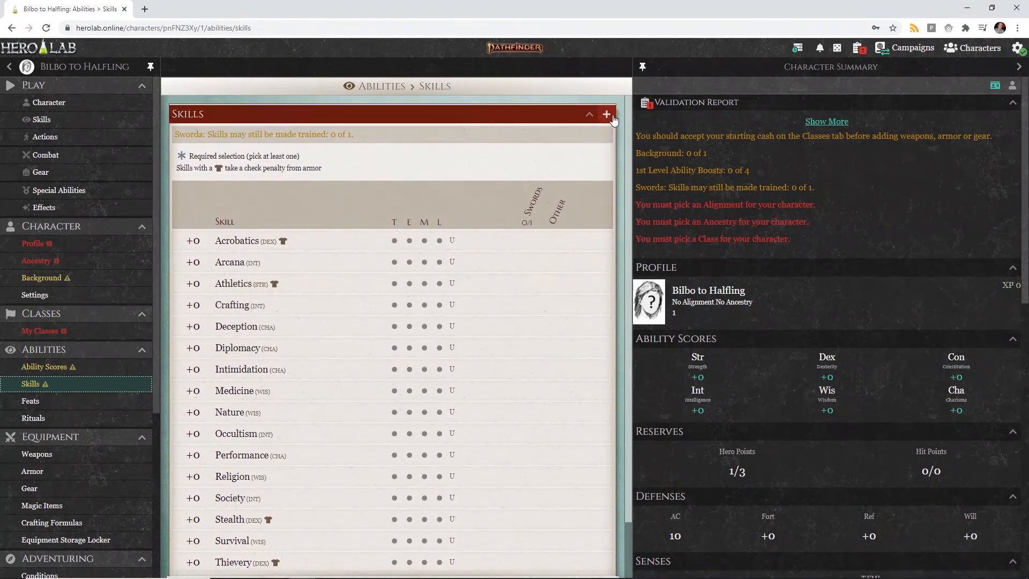
pyautogui.click(609, 119)
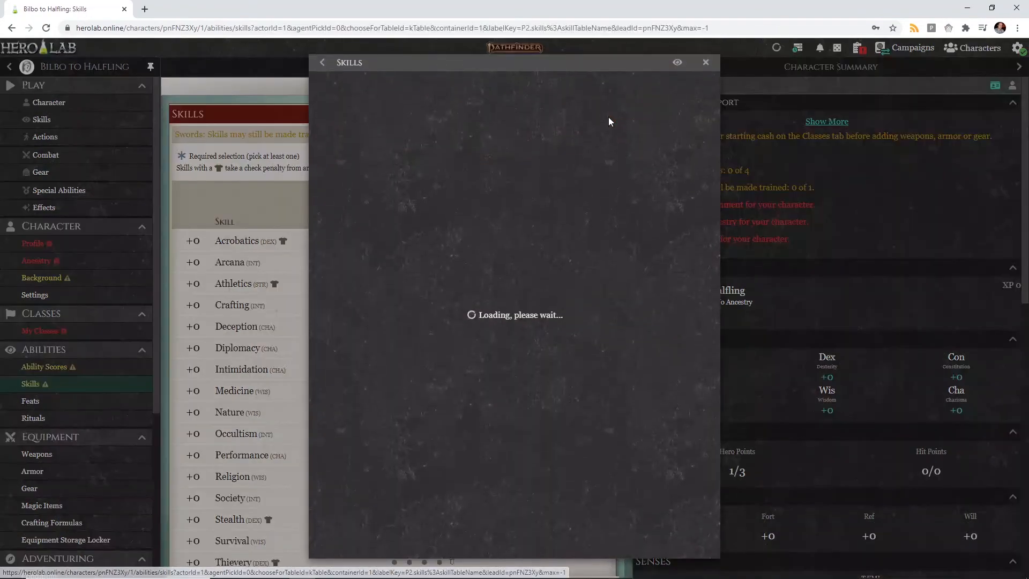
pyautogui.click(353, 124)
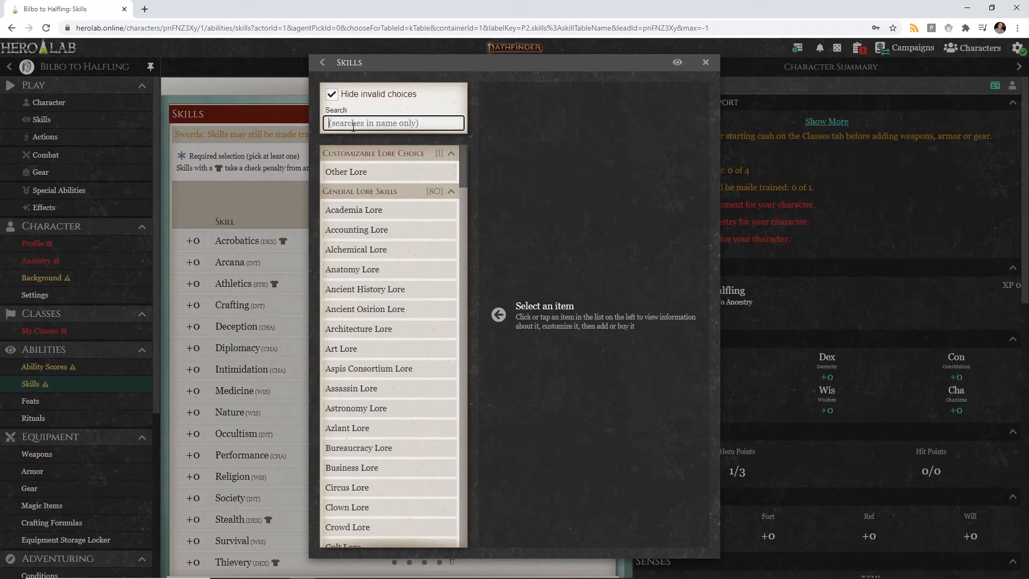
pyautogui.write('scout')
pyautogui.click(393, 177)
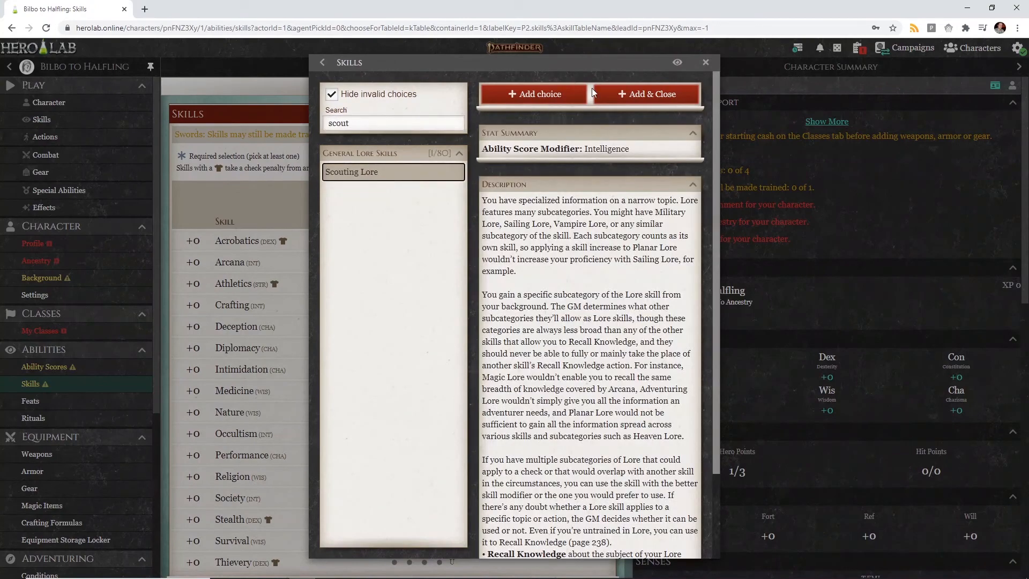
pyautogui.click(638, 95)
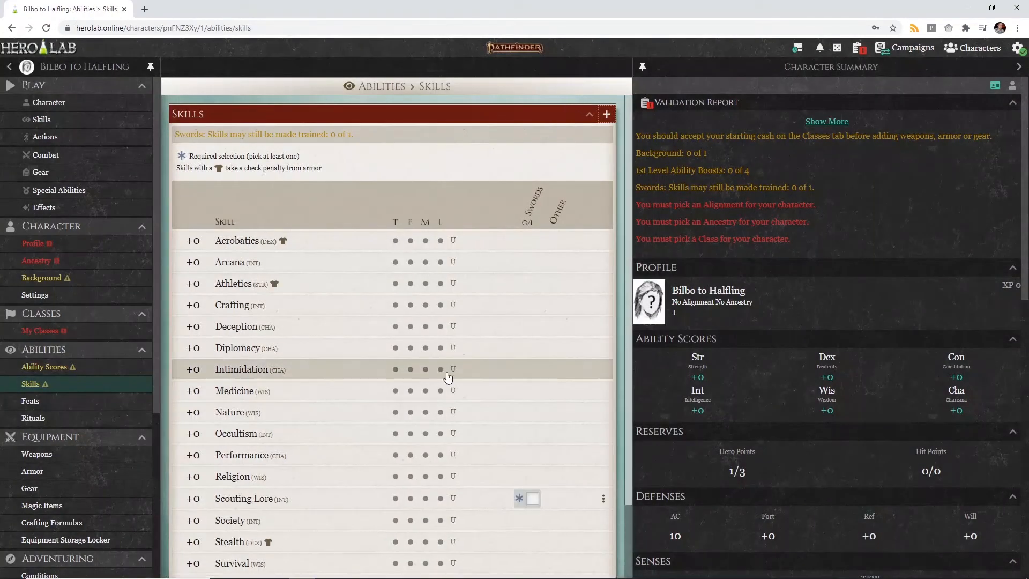
pyautogui.click(533, 500)
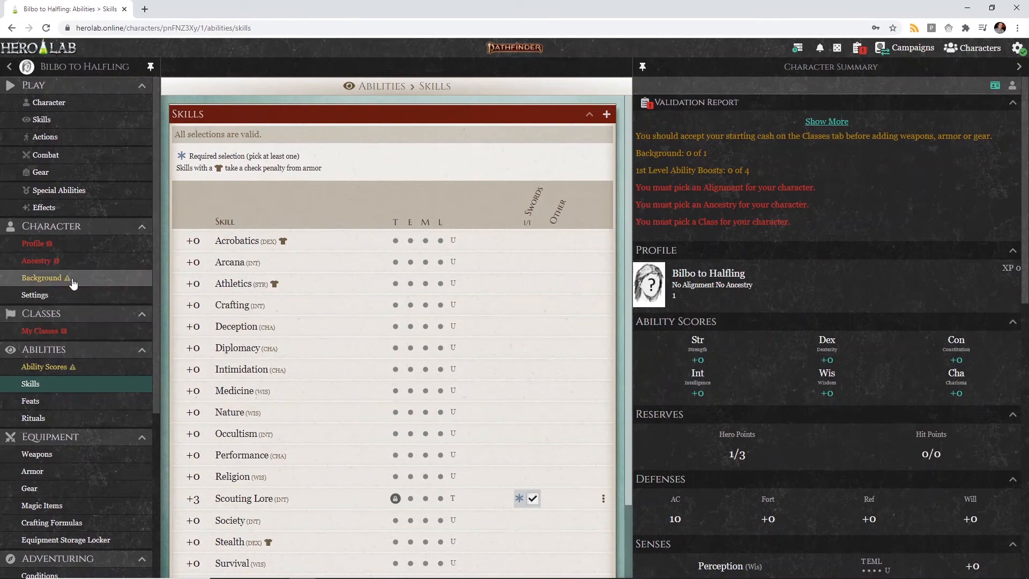
pyautogui.click(60, 243)
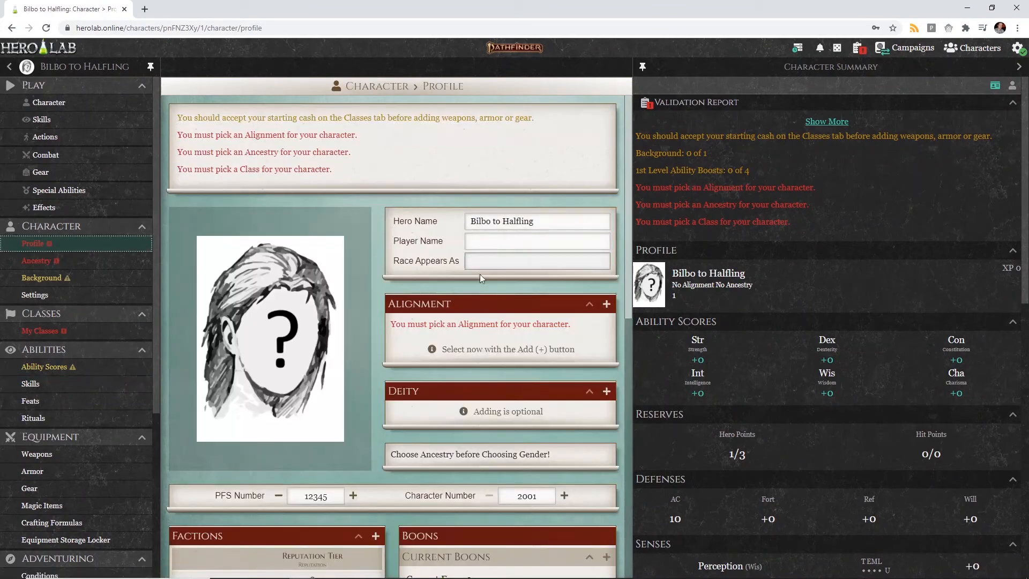
# Add a new entry to the character's general journal.
pyautogui.scroll(-10, 481, 275)
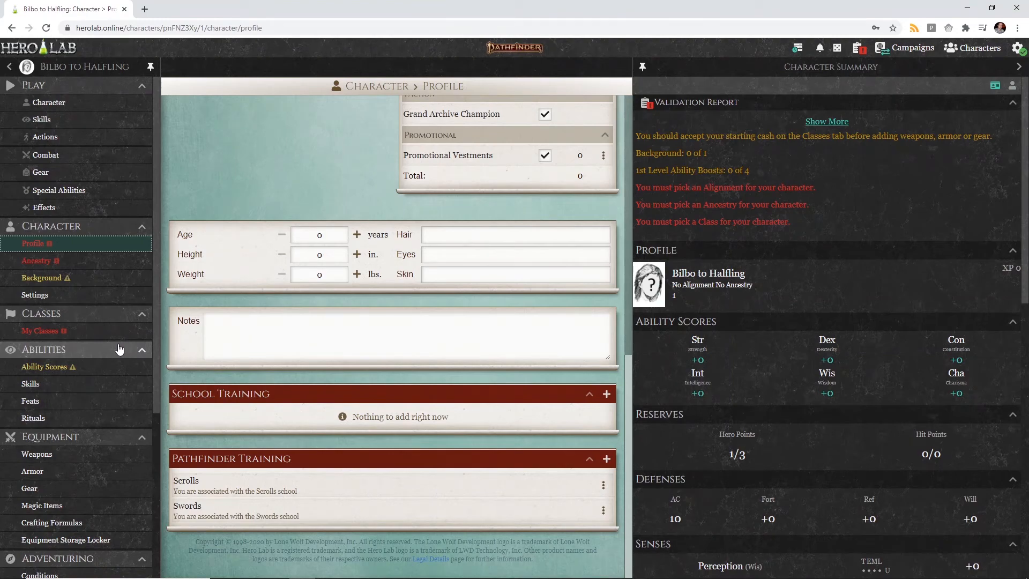
pyautogui.scroll(-4, 112, 362)
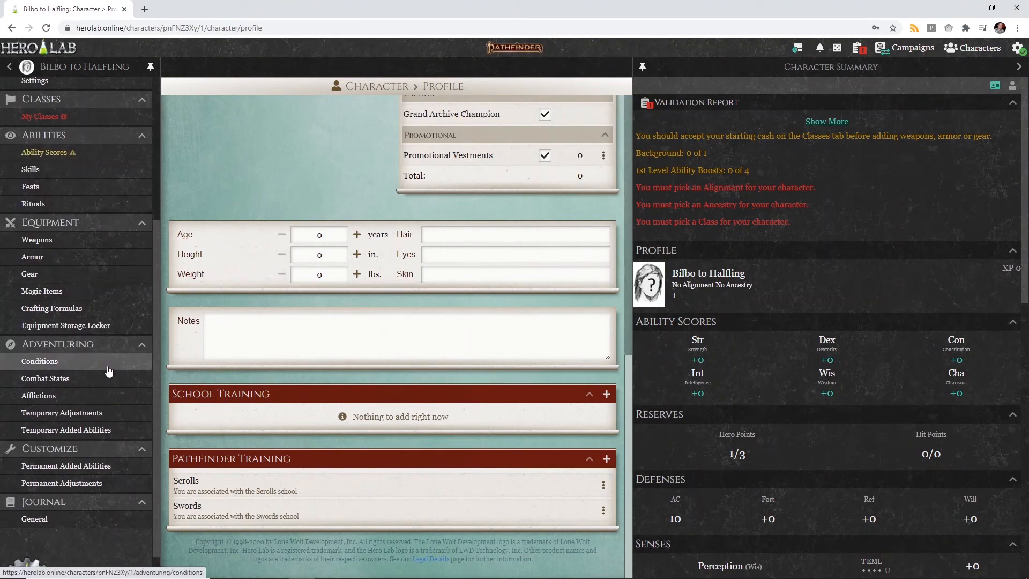
pyautogui.click(84, 525)
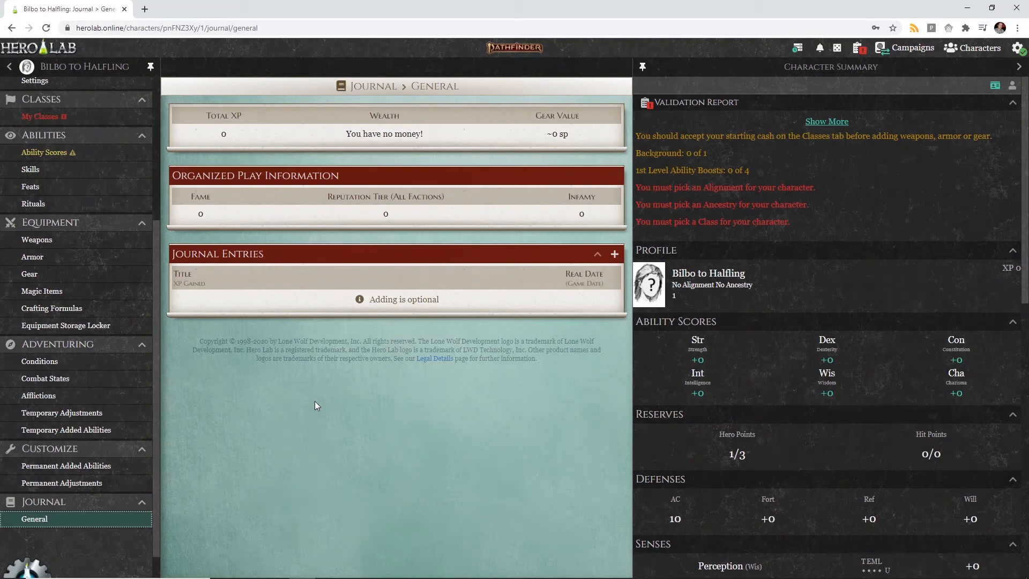
pyautogui.click(615, 262)
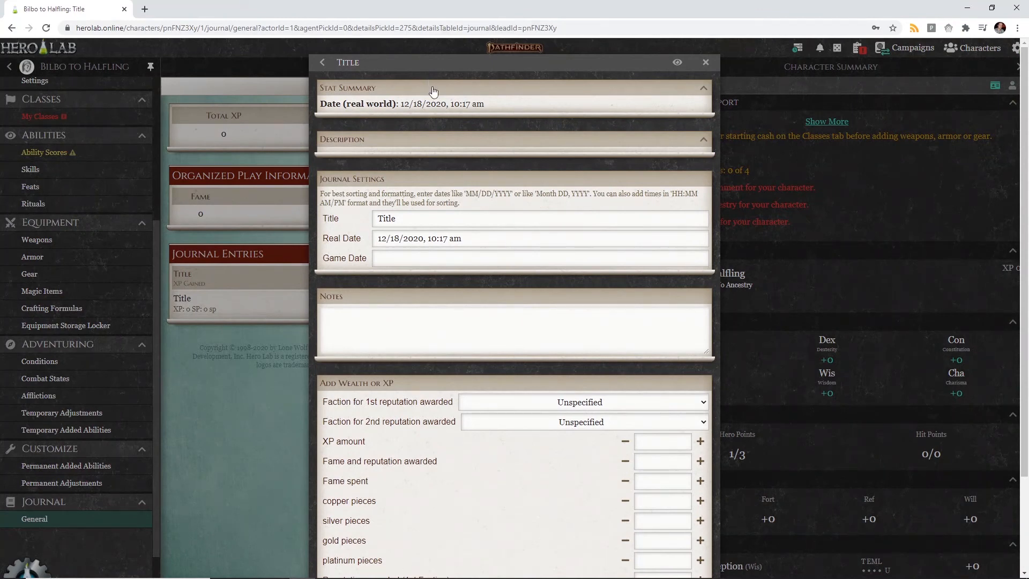
# Choose Grand Archive as the faction for the journal entry's first reputation award.
pyautogui.scroll(-2, 520, 236)
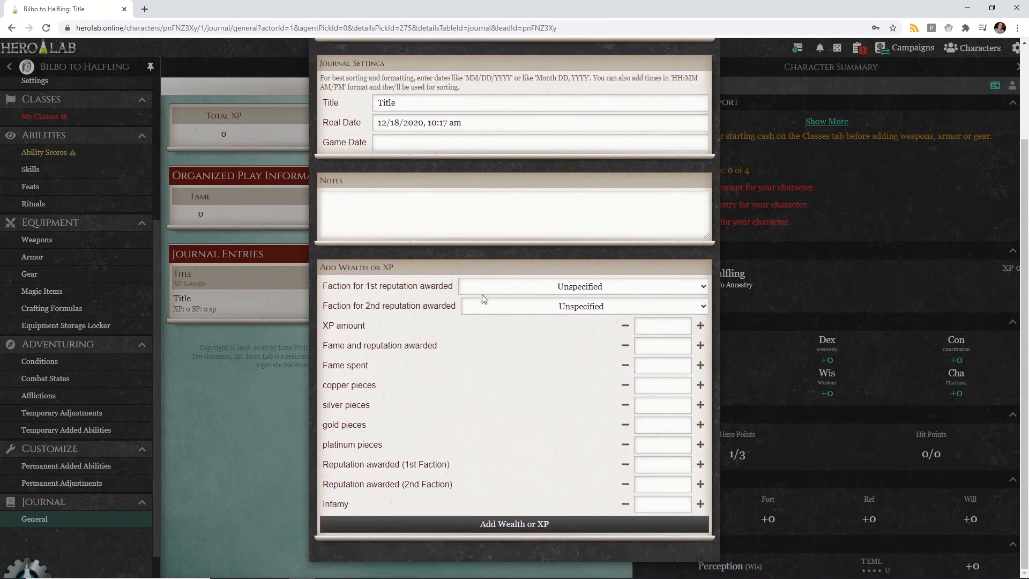
pyautogui.click(516, 285)
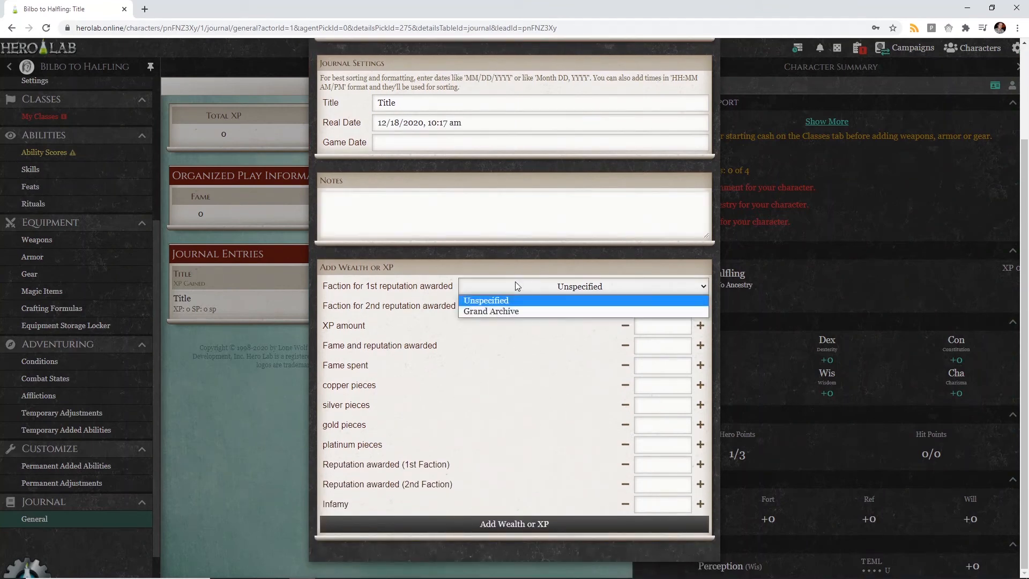
pyautogui.click(493, 312)
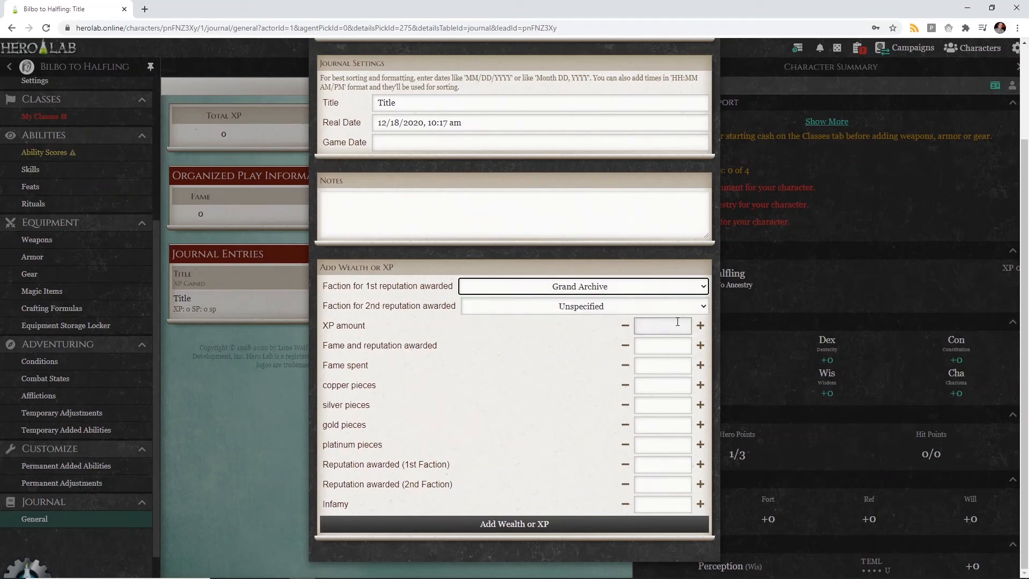
# Enter the journal entry's awards as 4 XP, 4 fame and reputation, and 14 gold pieces.
pyautogui.click(660, 326)
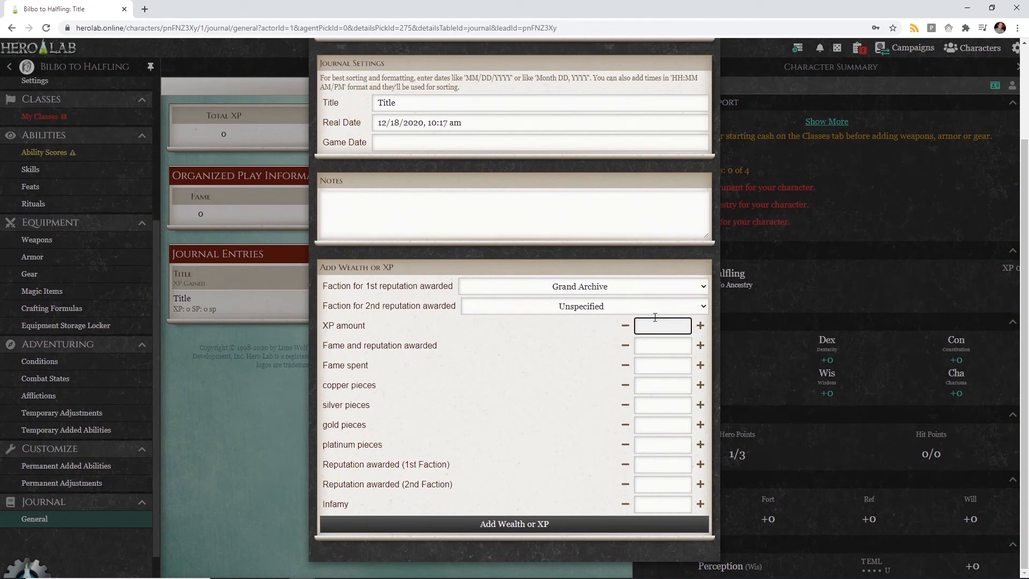
pyautogui.write('1')
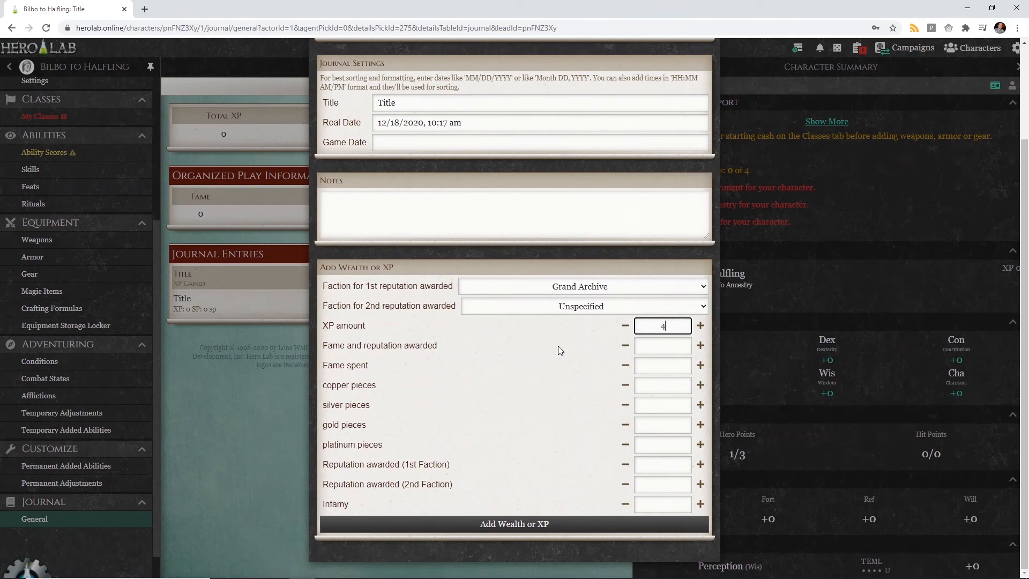
pyautogui.click(652, 352)
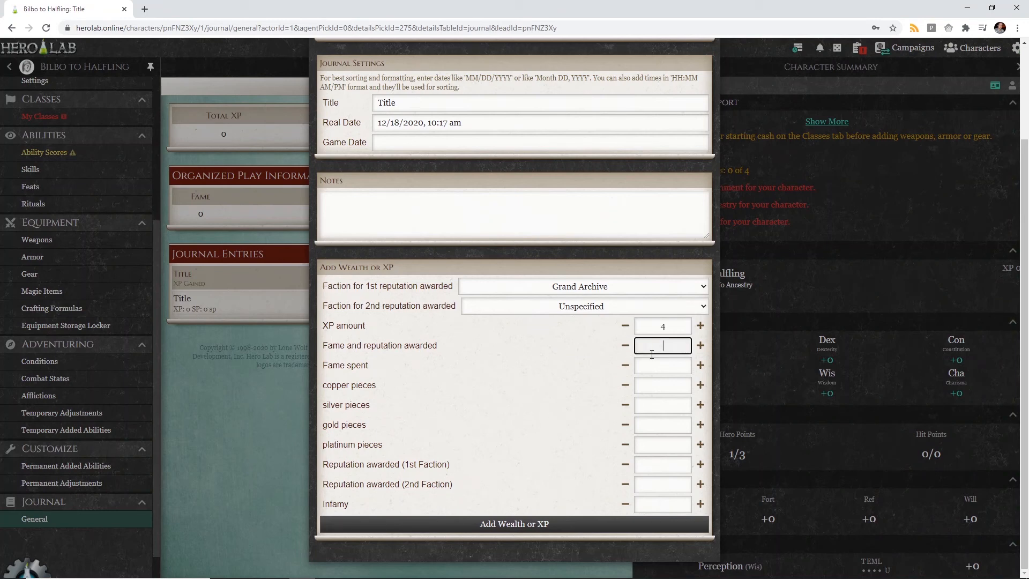
pyautogui.write('4')
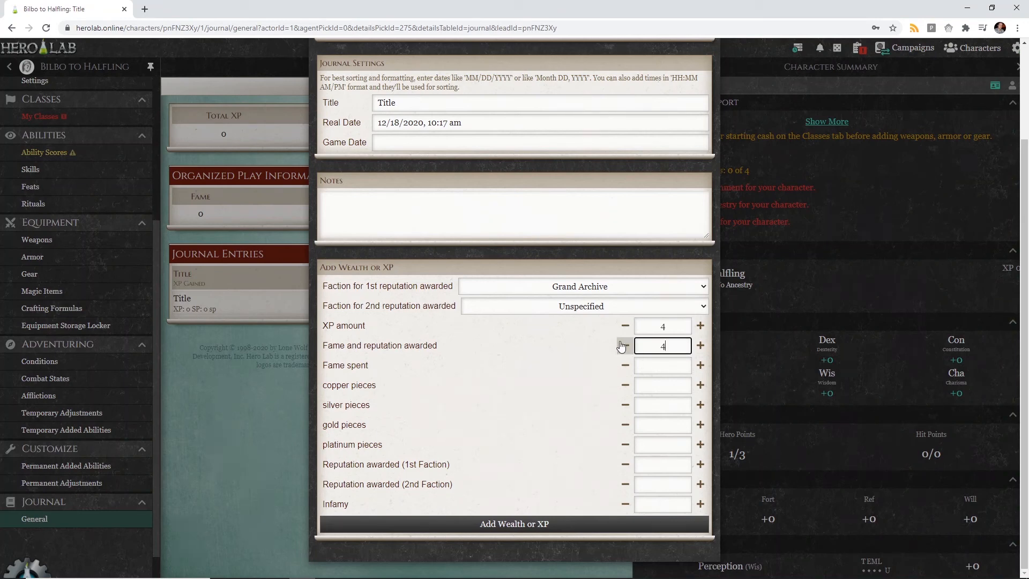
pyautogui.click(655, 426)
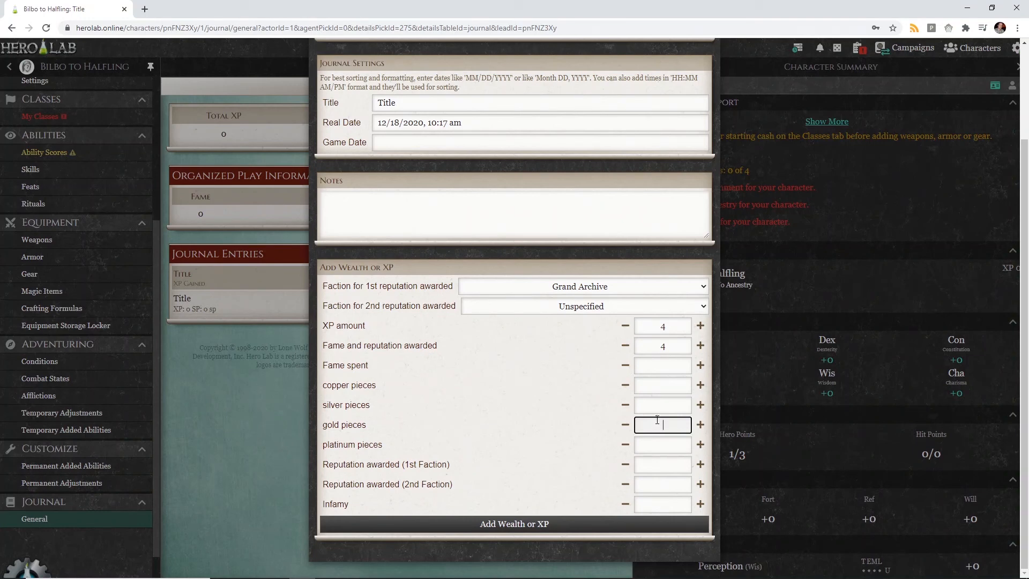
pyautogui.write('2')
pyautogui.press('BackSpace')
pyautogui.write('14')
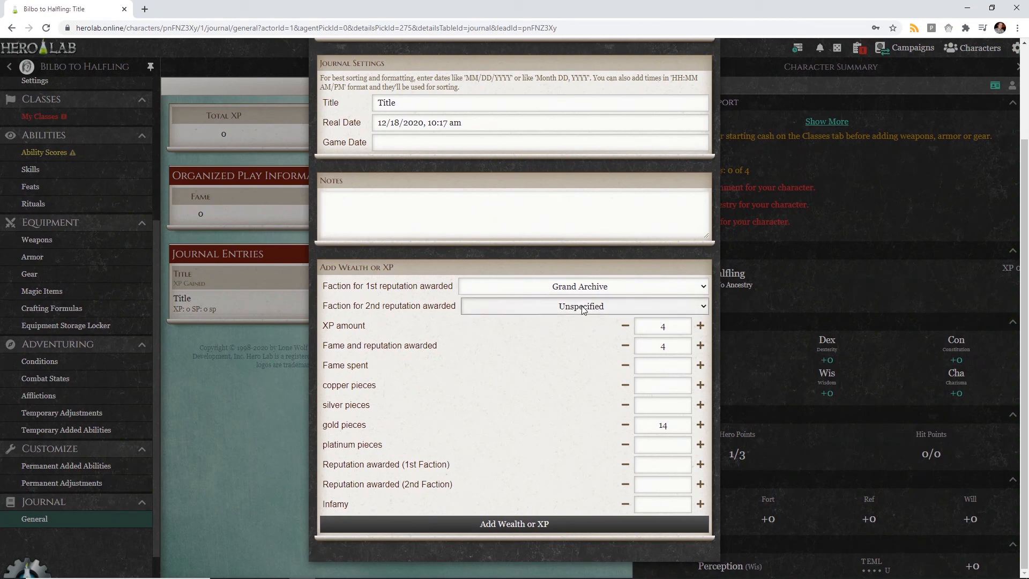
# Title the journal entry "Scenario 1 - Fun in the Society".
pyautogui.doubleClick(419, 102)
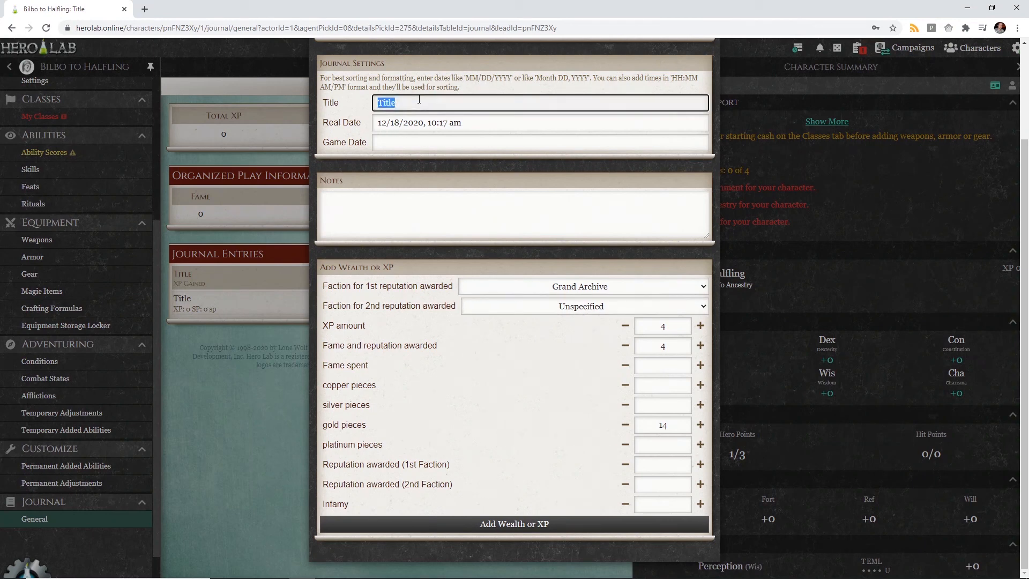
pyautogui.press('BackSpace')
pyautogui.write('Scenario 1 - Fun')
pyautogui.write('in the Societyu')
pyautogui.click(419, 102)
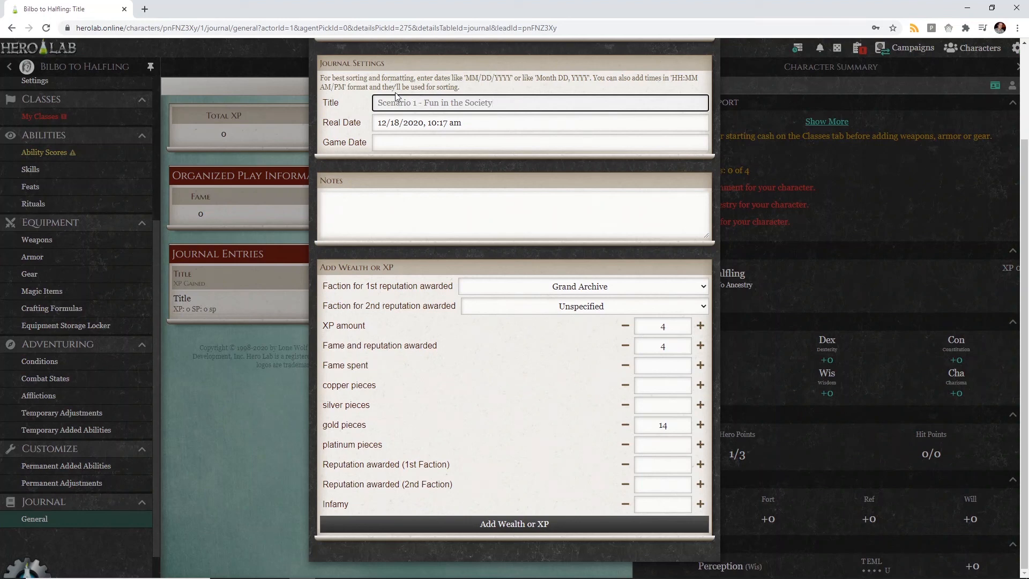
# Apply the entered wealth and XP awards to the character and close the journal entry.
pyautogui.click(536, 529)
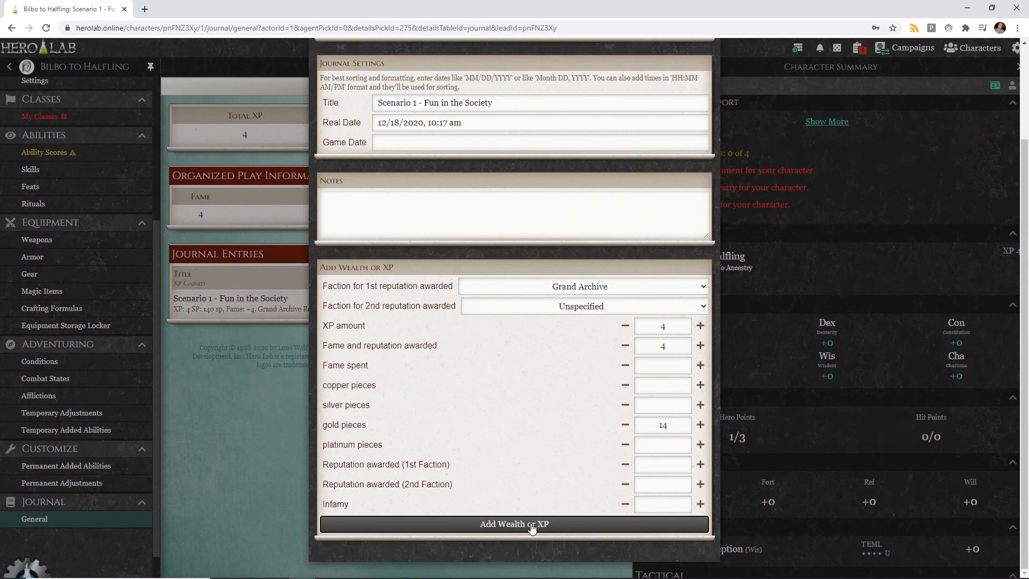
pyautogui.scroll(2, 622, 172)
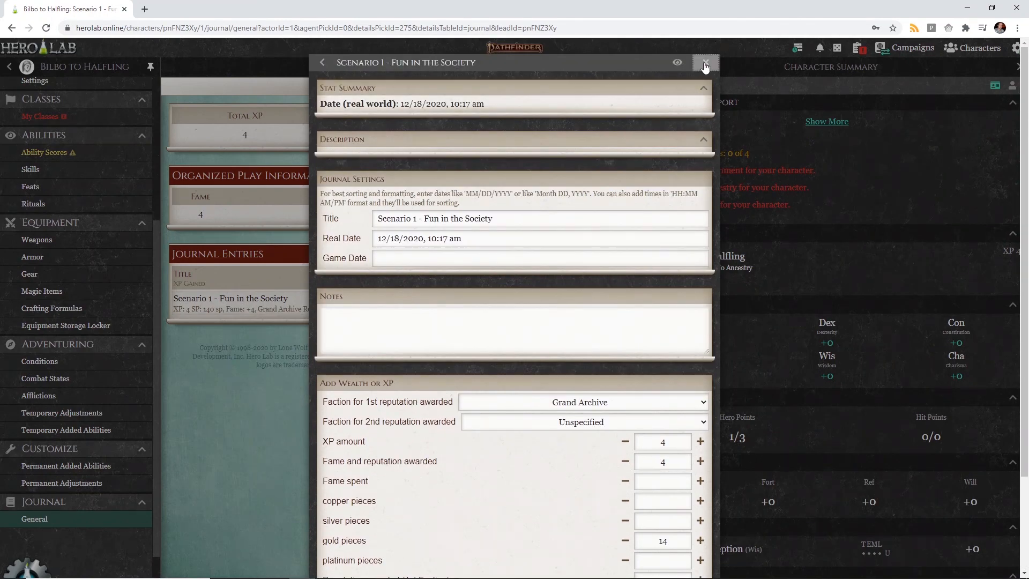
pyautogui.click(705, 62)
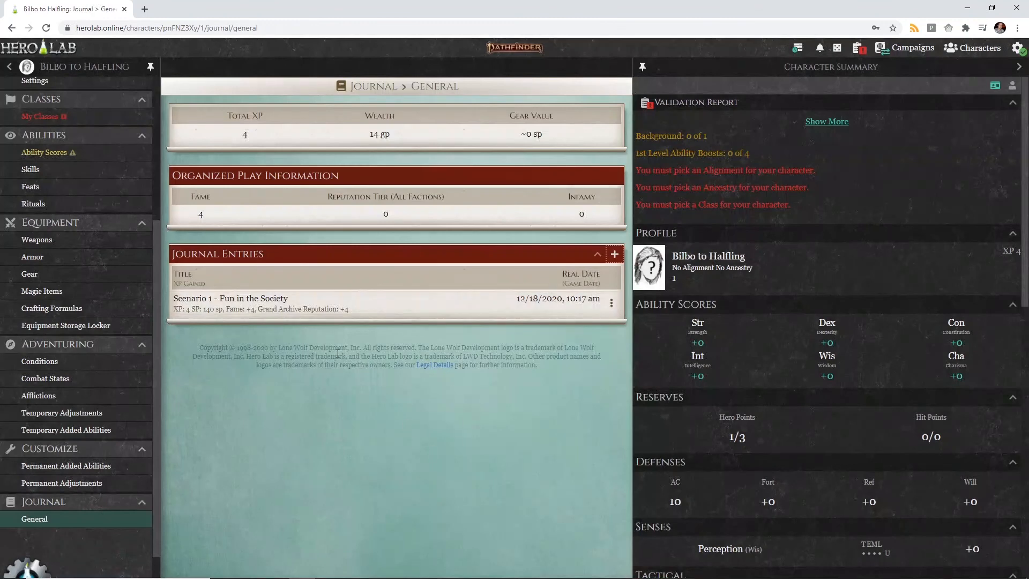